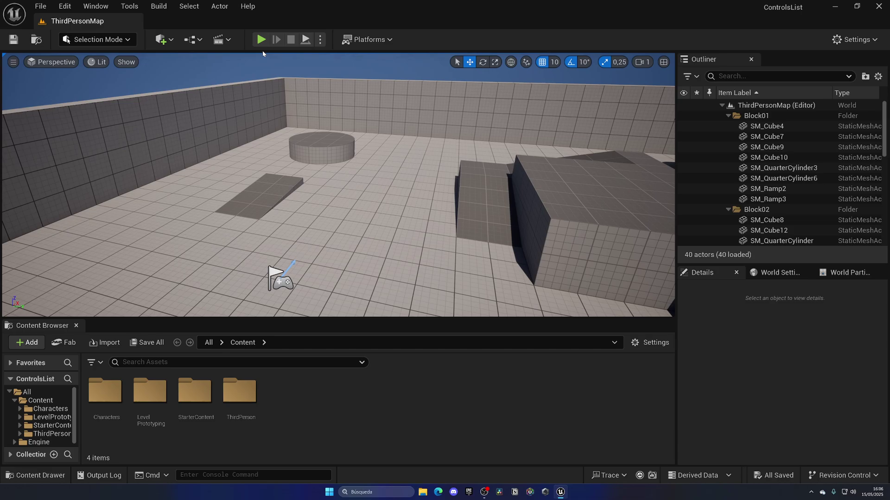
Step: Play-test the level by running the character forward, then stop the session
{"action": "left_click", "coordinate": [261, 41]}
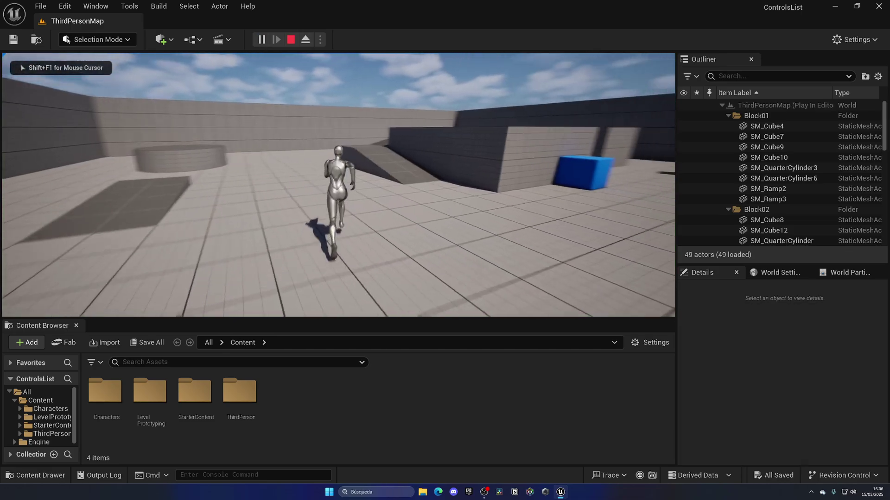
{"action": "key", "text": "w"}
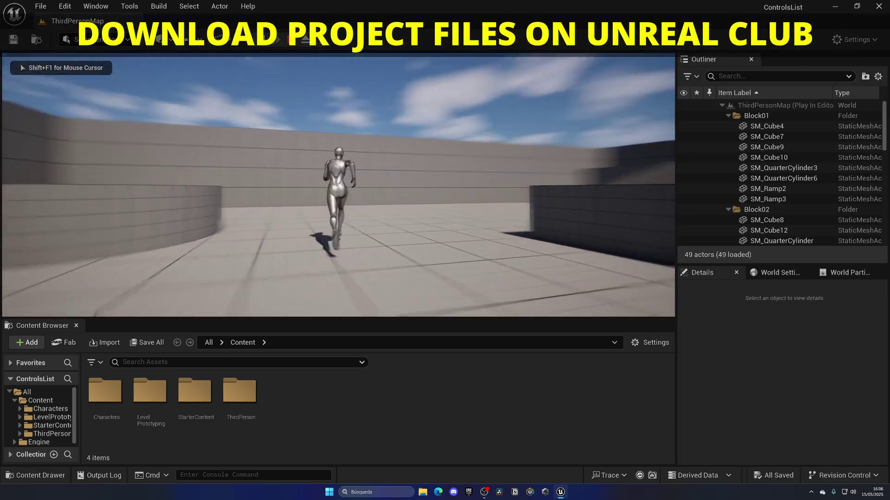
{"action": "key", "text": "w"}
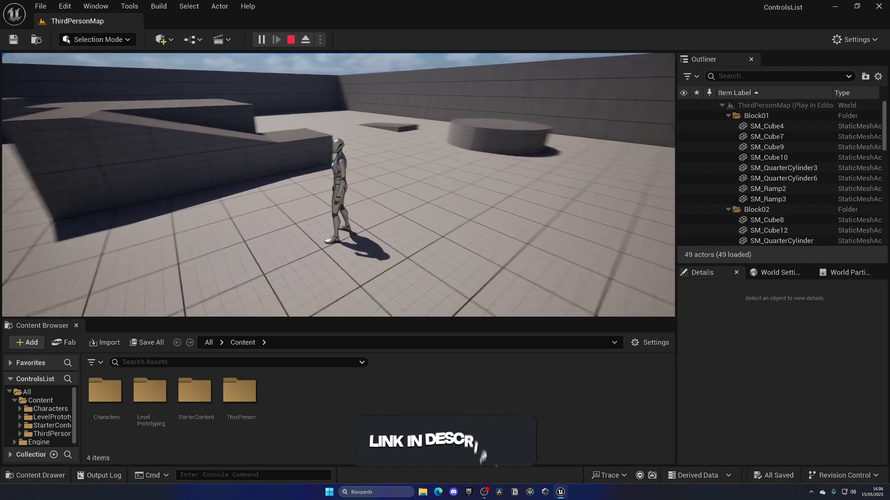
{"action": "key", "text": "w"}
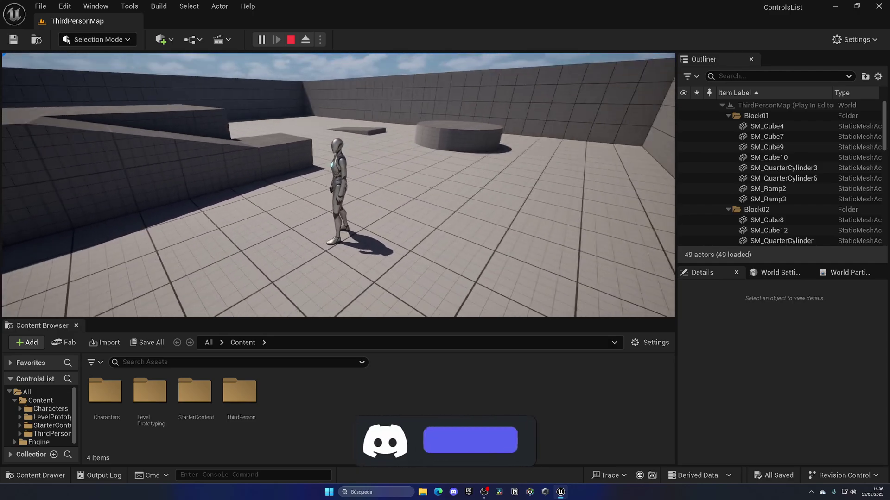
{"action": "key", "text": "w"}
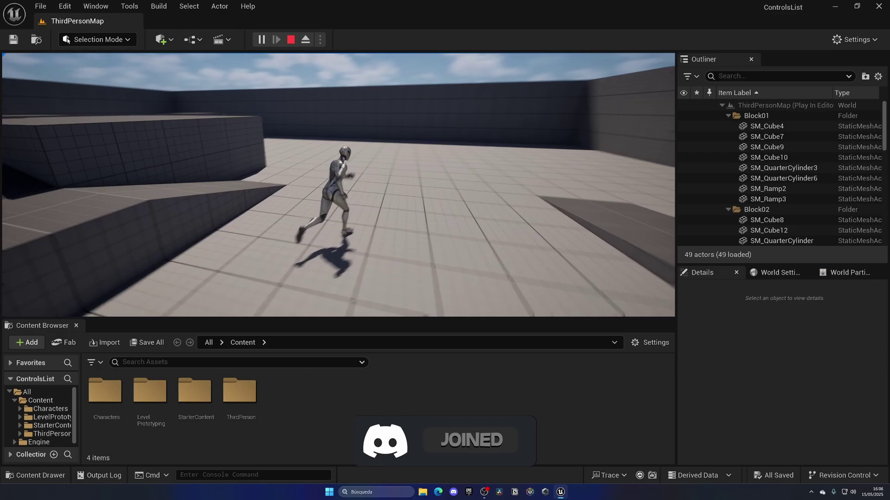
{"action": "key", "text": "Escape"}
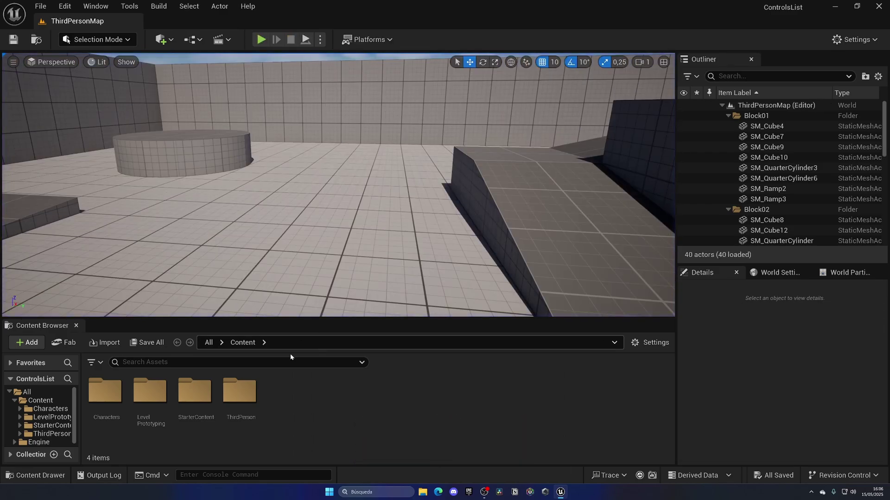
Step: Create a new folder named Widgets in the Content Browser
{"action": "right_click", "coordinate": [295, 399]}
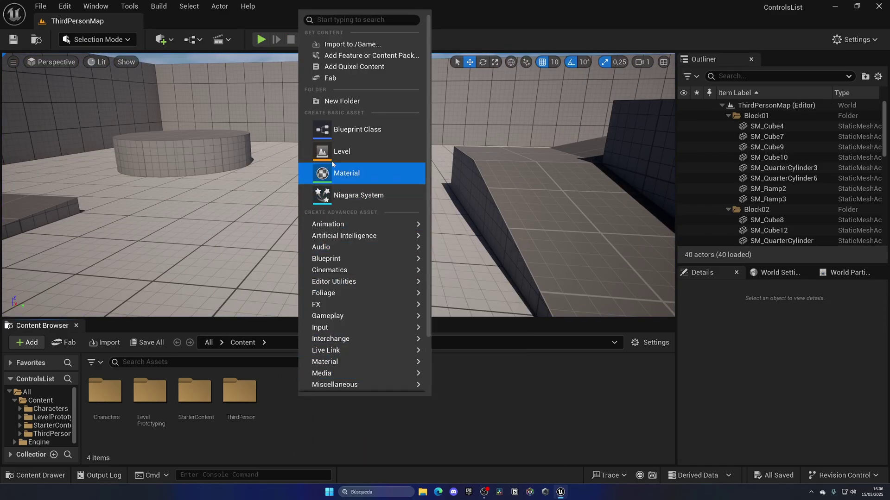
{"action": "left_click", "coordinate": [343, 99]}
{"action": "type", "text": "Widgets"}
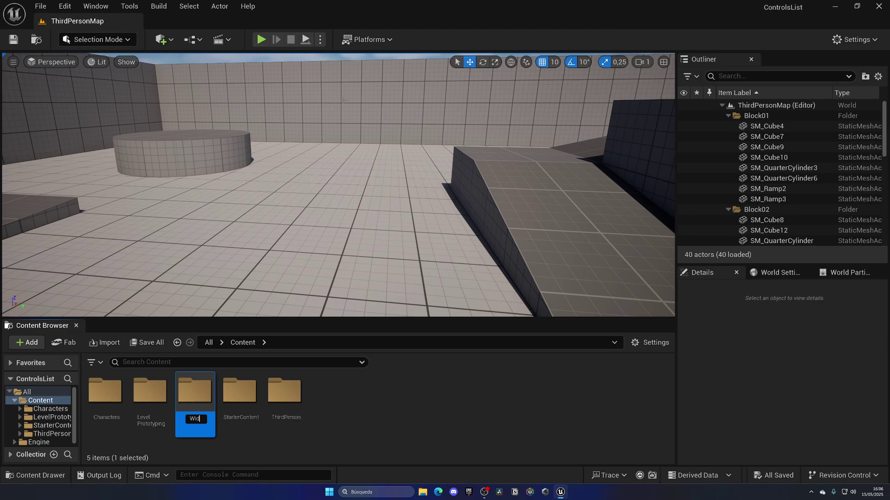
{"action": "key", "text": "Return"}
{"action": "key", "text": "Return"}
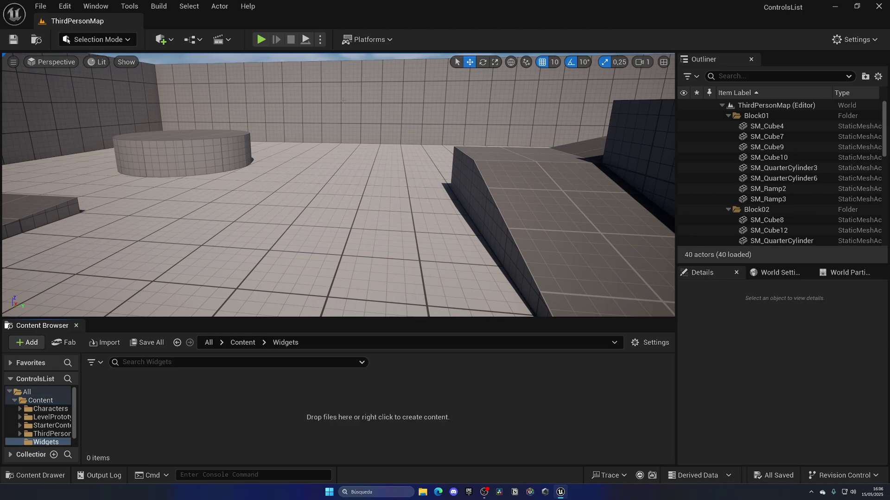
Step: Add a Widget Blueprint based on User Widget and name it WB_Control
{"action": "right_click", "coordinate": [246, 380]}
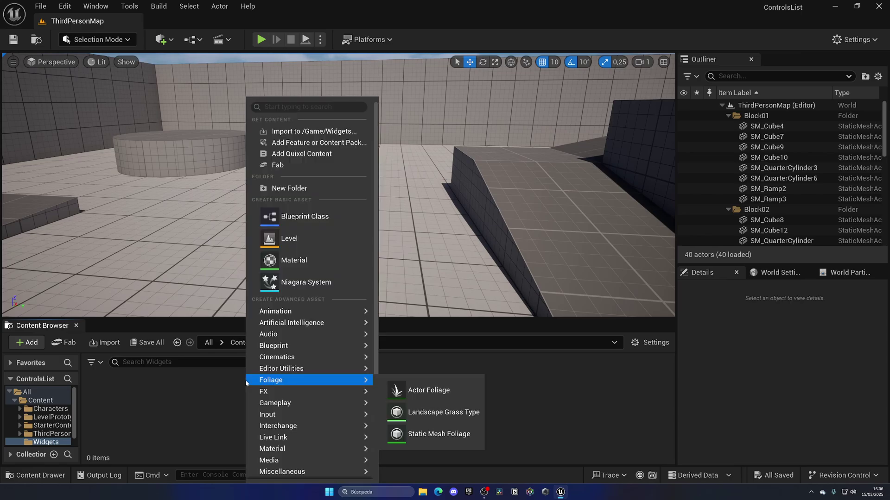
{"action": "mouse_move", "coordinate": [297, 443]}
{"action": "scroll", "coordinate": [297, 443], "scroll_direction": "down", "scroll_amount": 2}
{"action": "mouse_move", "coordinate": [325, 462]}
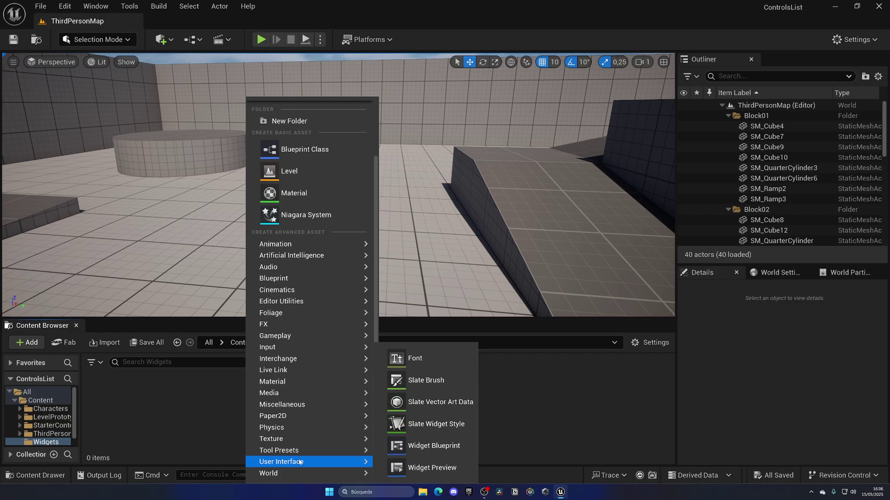
{"action": "left_click", "coordinate": [424, 447]}
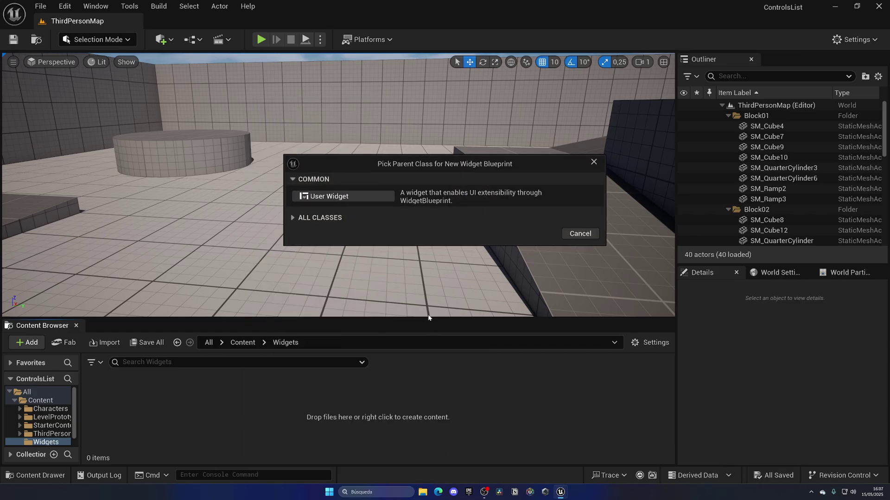
{"action": "left_click", "coordinate": [357, 196]}
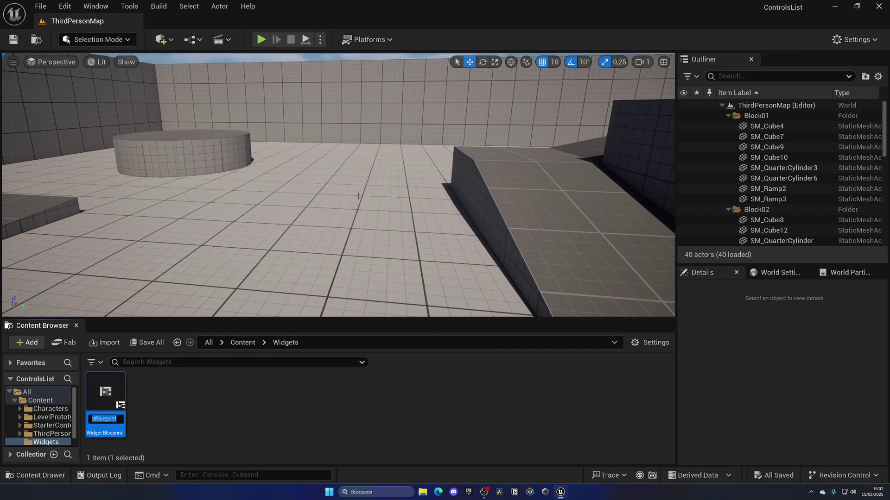
{"action": "type", "text": "WB_Control"}
{"action": "key", "text": "Return"}
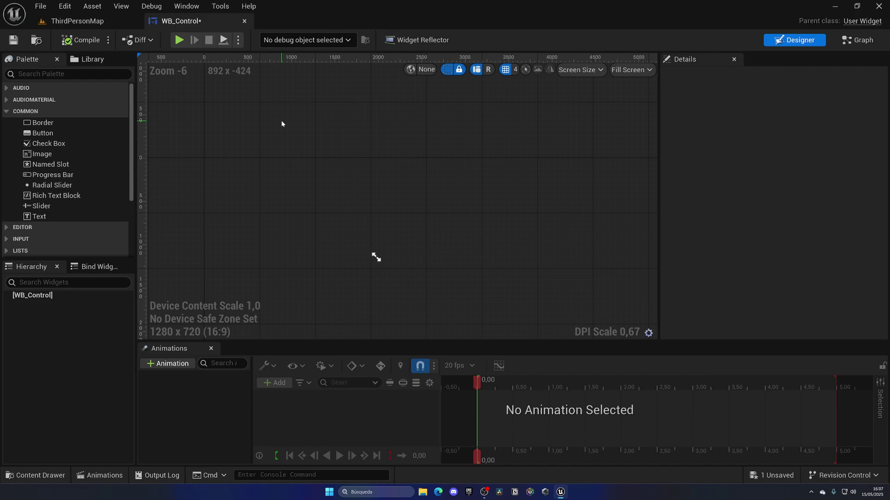
Step: Add a Canvas Panel from the palette as WB_Control's root widget
{"action": "left_click", "coordinate": [70, 74]}
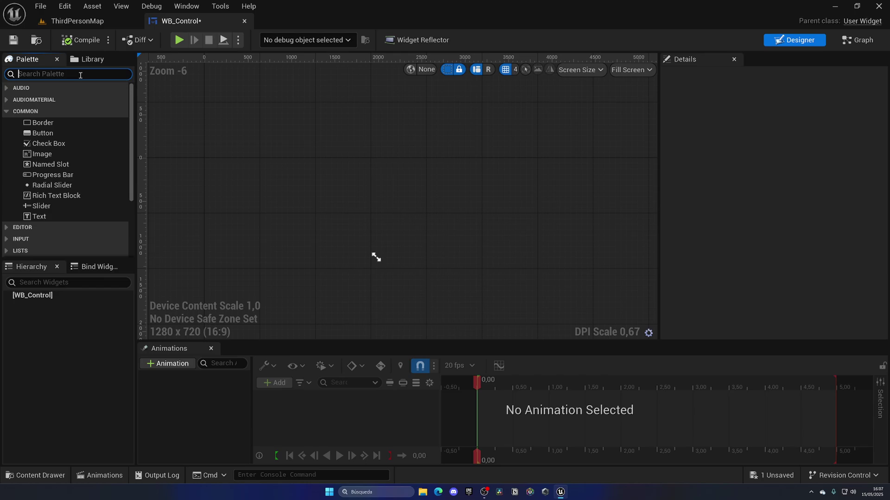
{"action": "type", "text": "ca"}
{"action": "left_click", "coordinate": [54, 99]}
{"action": "left_click_drag", "start_coordinate": [101, 131], "coordinate": [69, 294]}
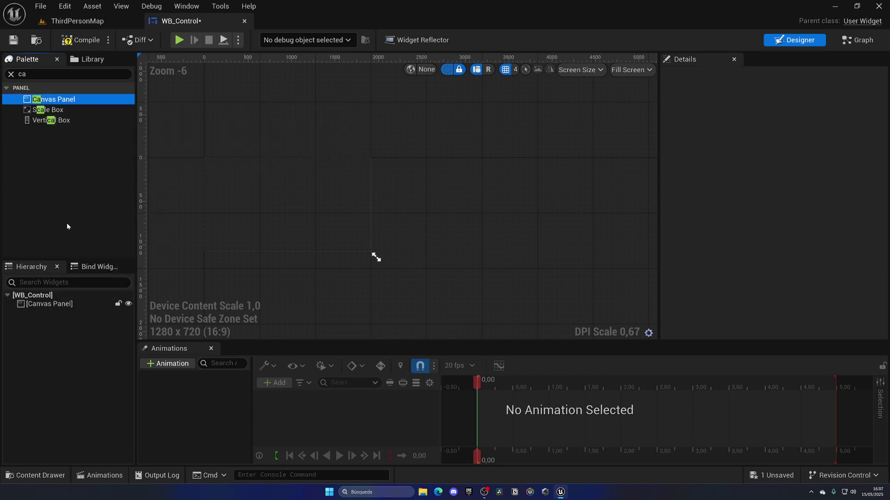
{"action": "left_click", "coordinate": [11, 74]}
Step: Place an Image anchored to full-screen stretch, then add a Text Block to the canvas
{"action": "left_click_drag", "start_coordinate": [44, 154], "coordinate": [251, 204]}
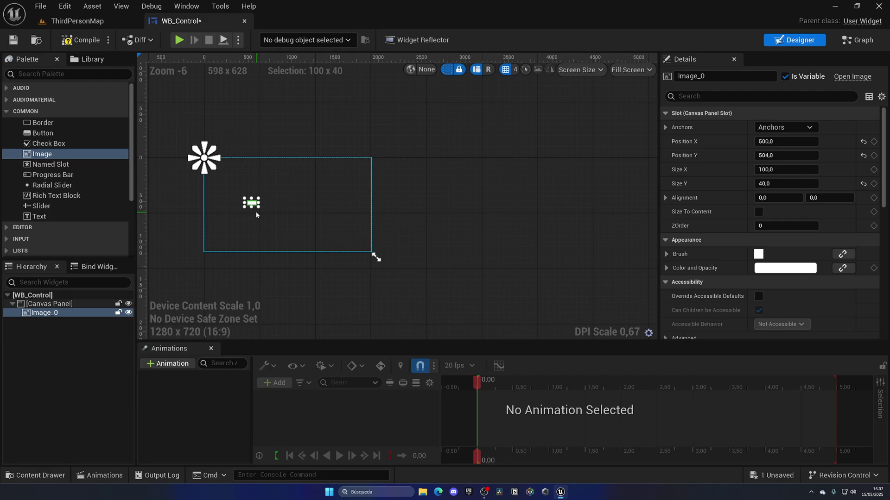
{"action": "left_click", "coordinate": [803, 130]}
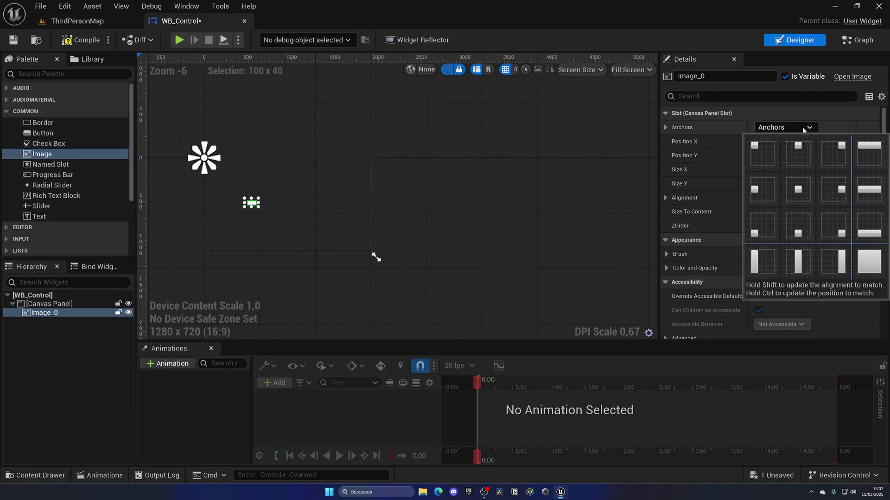
{"action": "left_click", "coordinate": [865, 255]}
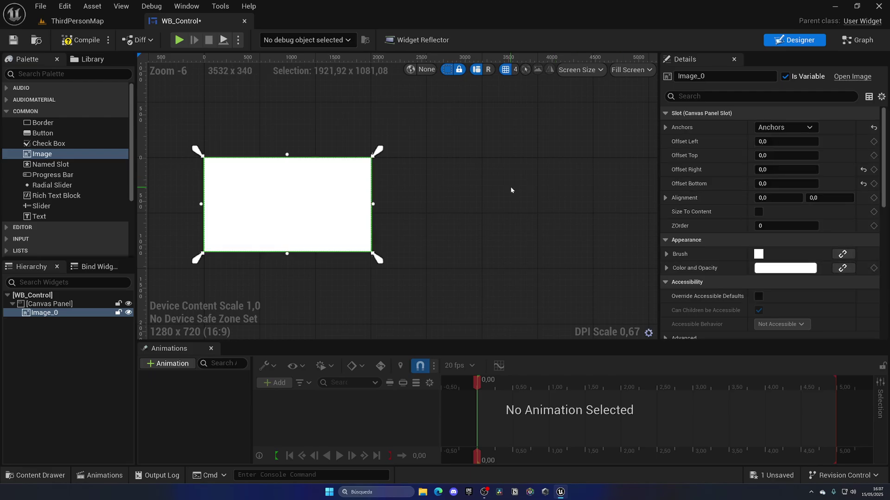
{"action": "right_click_drag", "start_coordinate": [486, 186], "coordinate": [546, 192]}
{"action": "scroll", "coordinate": [363, 185], "scroll_direction": "up", "scroll_amount": 1}
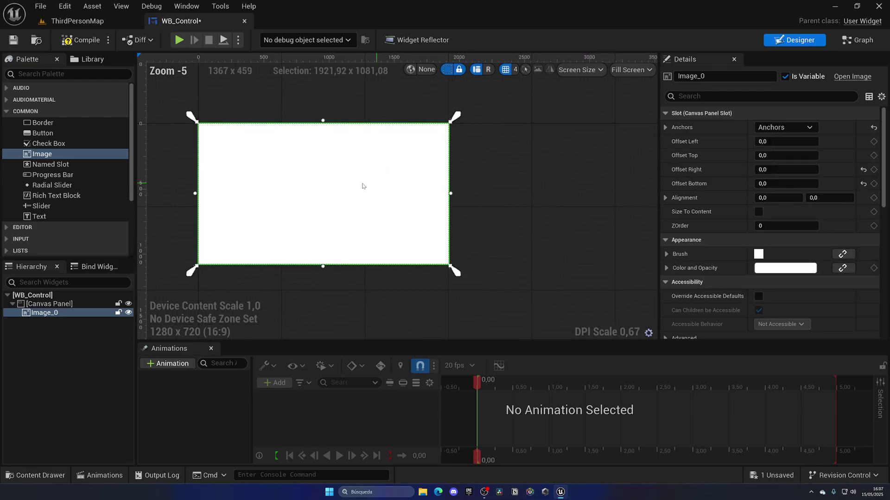
{"action": "left_click_drag", "start_coordinate": [40, 216], "coordinate": [58, 320]}
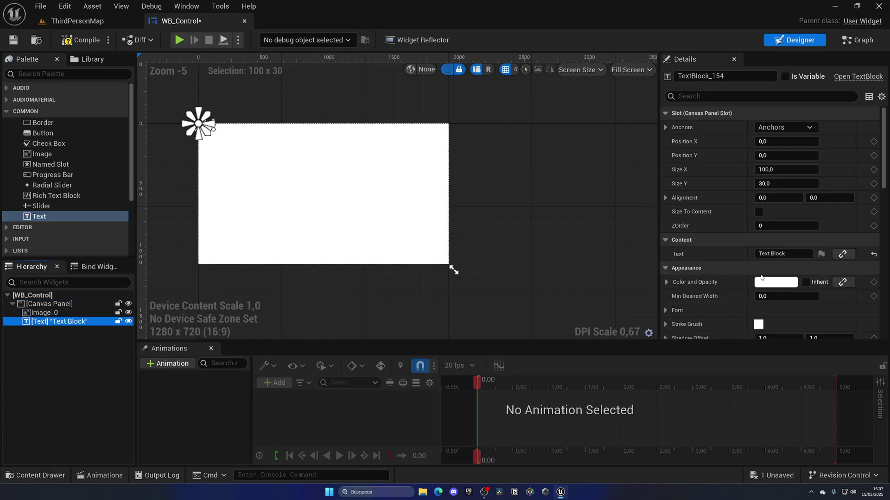
Step: Tint the full-screen image black in its Color and Opacity settings
{"action": "left_click", "coordinate": [762, 277]}
{"action": "left_click", "coordinate": [410, 301]}
{"action": "left_click", "coordinate": [42, 313]}
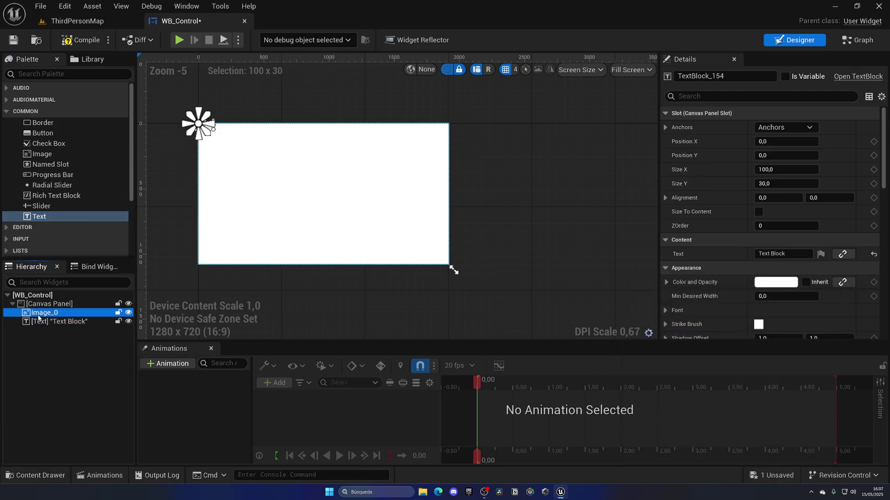
{"action": "left_click", "coordinate": [768, 269]}
{"action": "left_click_drag", "start_coordinate": [762, 324], "coordinate": [762, 423]}
{"action": "left_click_drag", "start_coordinate": [695, 278], "coordinate": [652, 187]}
{"action": "left_click", "coordinate": [705, 425]}
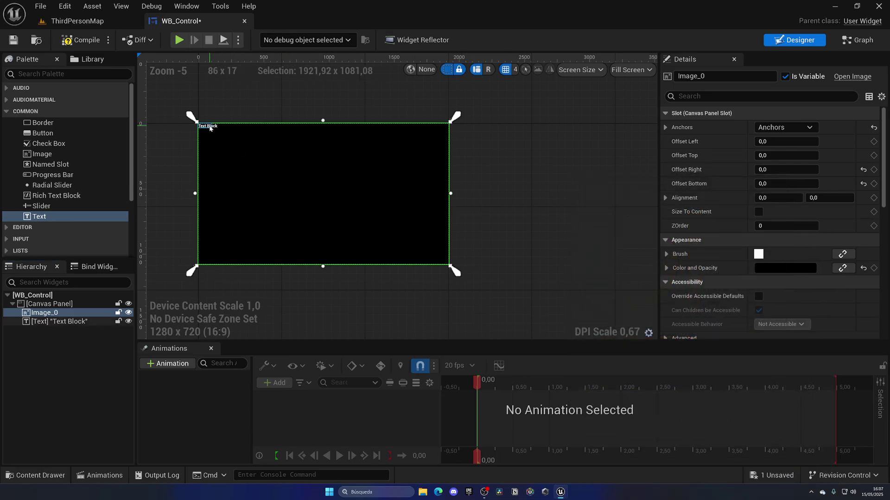
Step: Set the image colour's alpha to 0.5 and confirm
{"action": "left_click", "coordinate": [783, 267]}
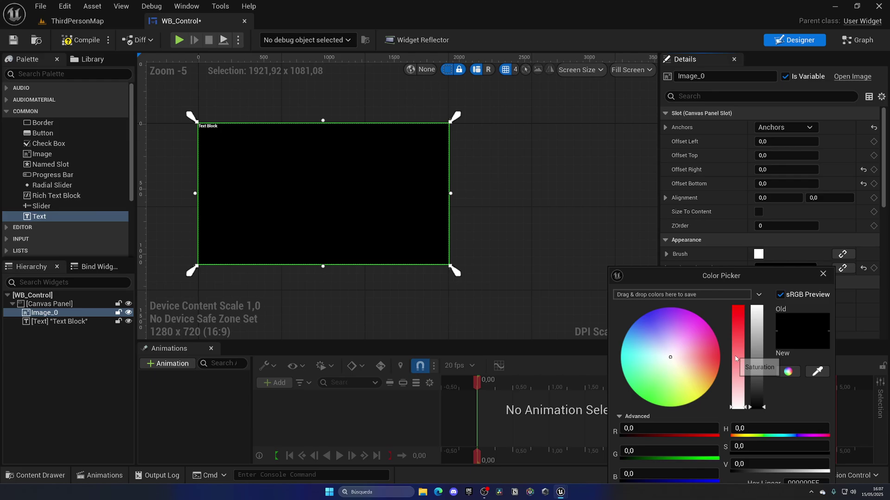
{"action": "left_click_drag", "start_coordinate": [700, 287], "coordinate": [658, 185]}
{"action": "left_click", "coordinate": [625, 403]}
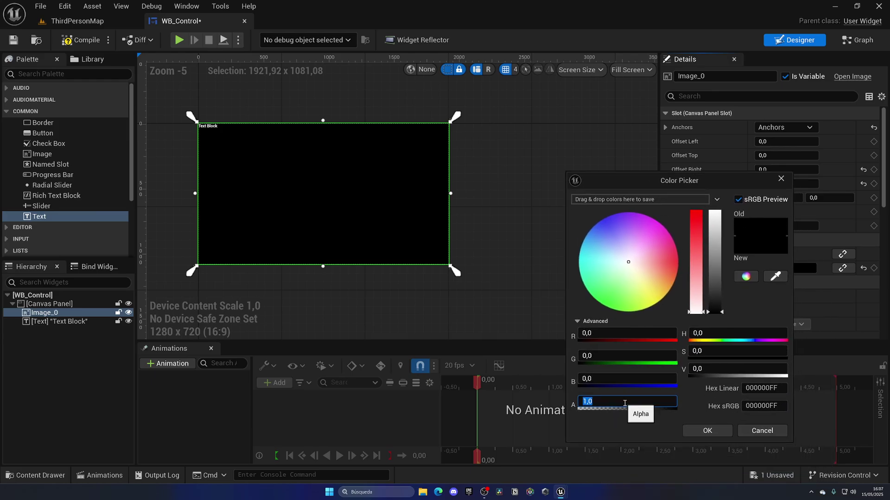
{"action": "type", "text": "0,7"}
{"action": "key", "text": "Return"}
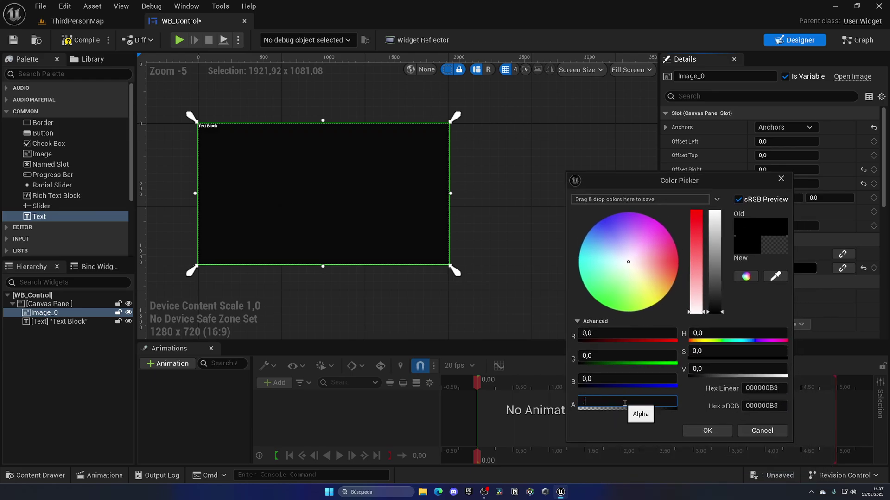
{"action": "type", "text": "0,5"}
{"action": "key", "text": "Return"}
{"action": "left_click", "coordinate": [707, 431]}
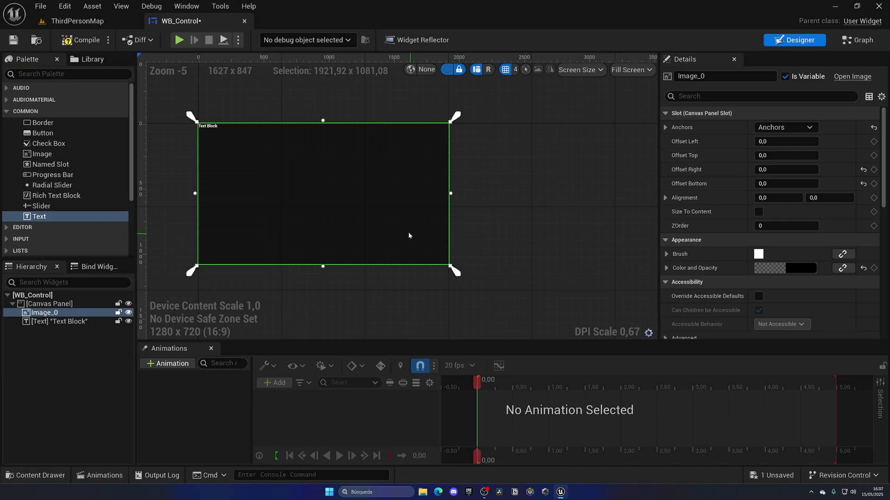
Step: Set the designer preview's screen size mode to Desired
{"action": "left_click", "coordinate": [634, 70]}
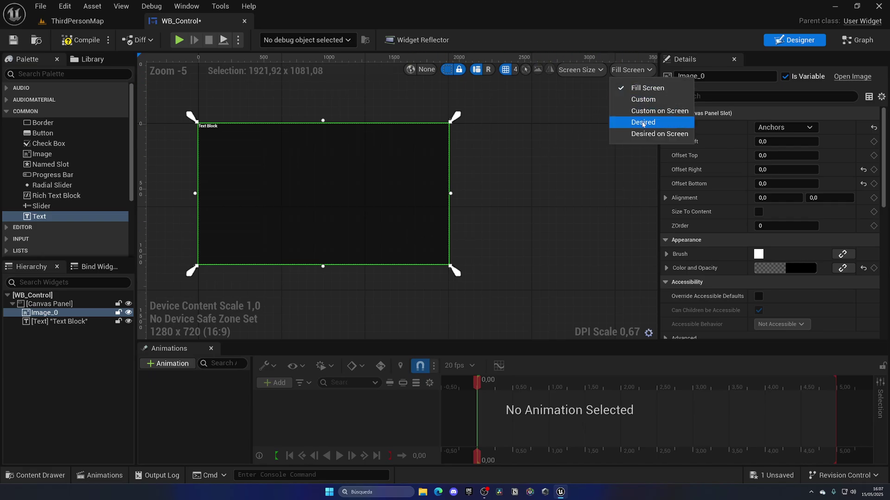
{"action": "left_click", "coordinate": [643, 122]}
{"action": "scroll", "coordinate": [352, 185], "scroll_direction": "up", "scroll_amount": 9}
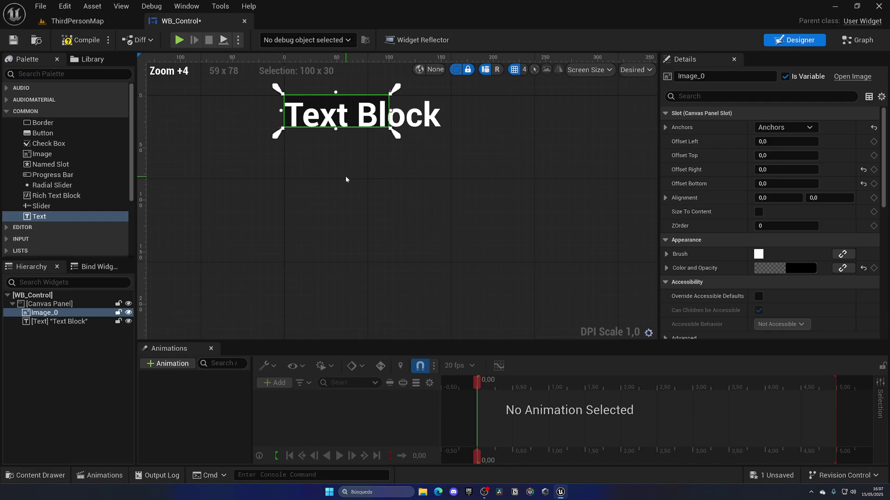
{"action": "right_click_drag", "start_coordinate": [350, 167], "coordinate": [341, 232]}
{"action": "scroll", "coordinate": [354, 224], "scroll_direction": "down", "scroll_amount": 1}
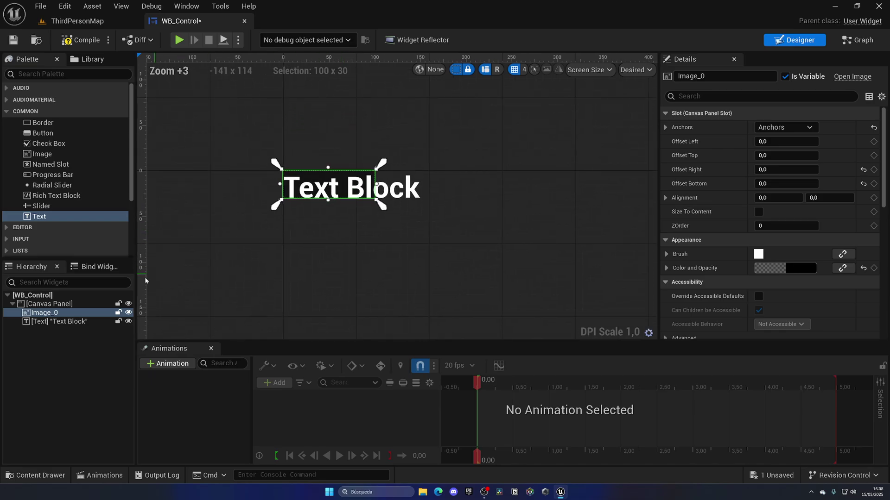
Step: Give the Text Block font size 15 and right justification
{"action": "left_click", "coordinate": [55, 322]}
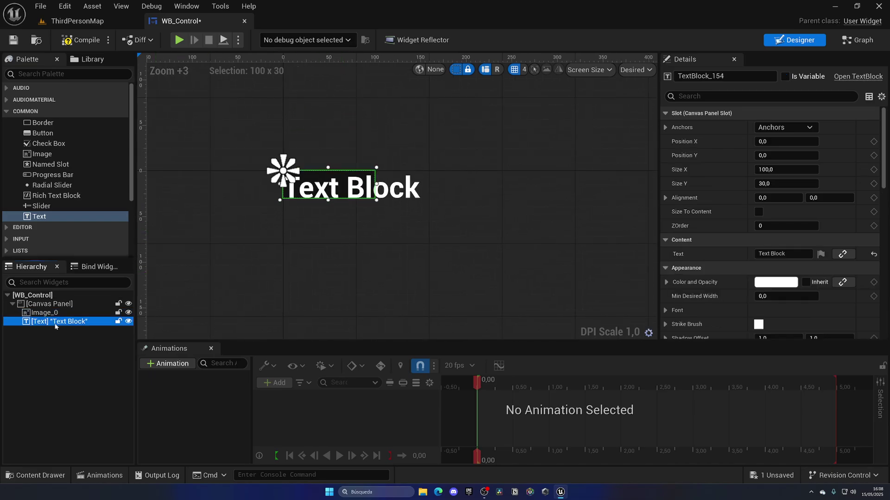
{"action": "scroll", "coordinate": [702, 279], "scroll_direction": "down", "scroll_amount": 3}
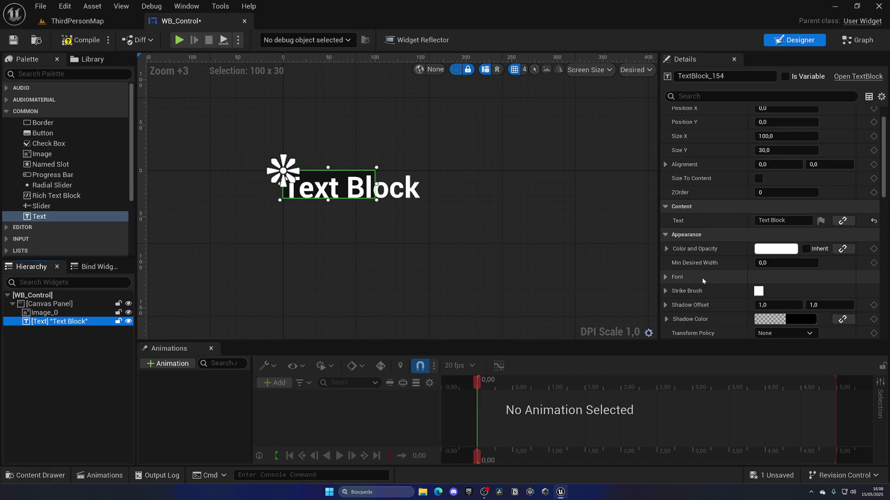
{"action": "left_click", "coordinate": [702, 280]}
{"action": "scroll", "coordinate": [736, 276], "scroll_direction": "down", "scroll_amount": 3}
{"action": "left_click", "coordinate": [769, 285]}
{"action": "type", "text": "15"}
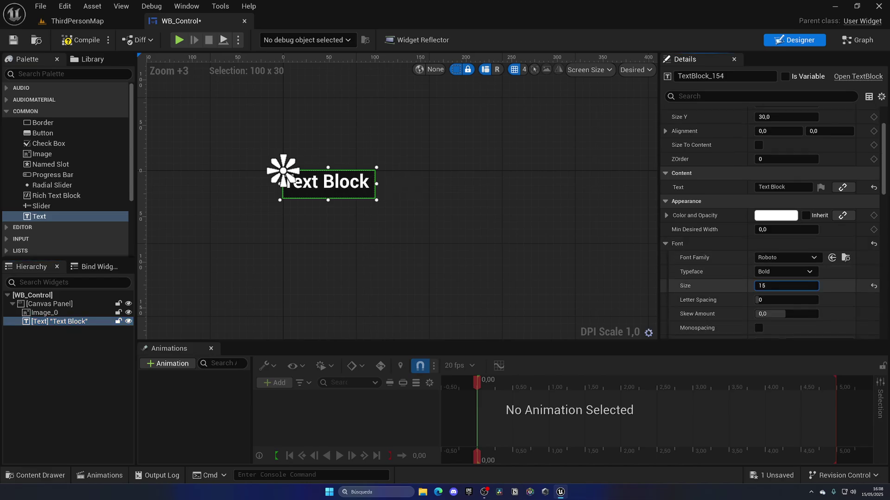
{"action": "scroll", "coordinate": [711, 274], "scroll_direction": "down", "scroll_amount": 15}
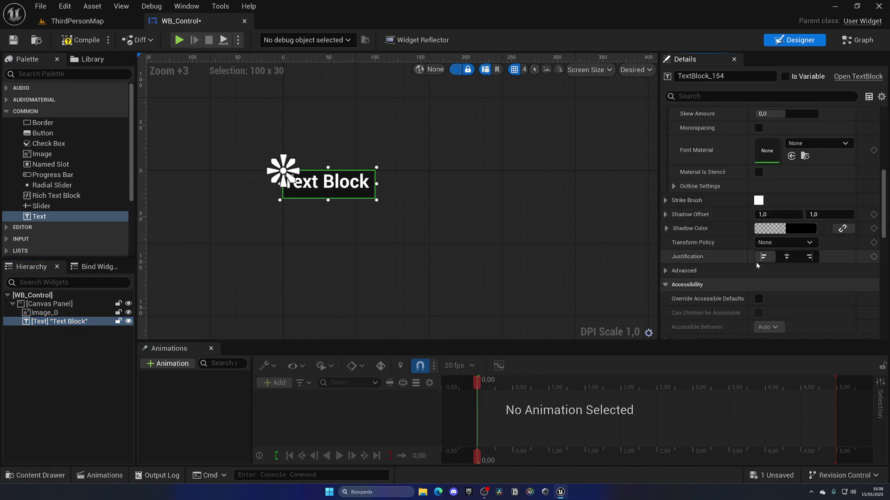
{"action": "left_click", "coordinate": [808, 257]}
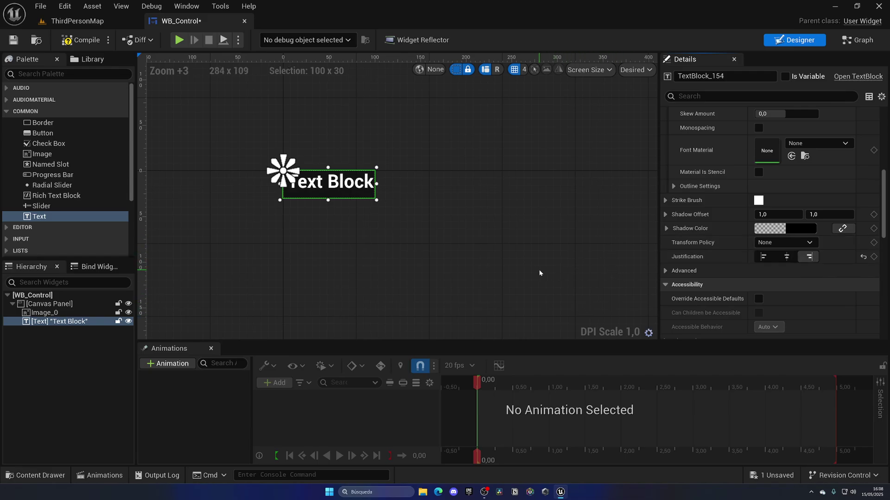
Step: Switch the Text Block to the Light typeface and make it read 'Control'
{"action": "scroll", "coordinate": [769, 260], "scroll_direction": "up", "scroll_amount": 10}
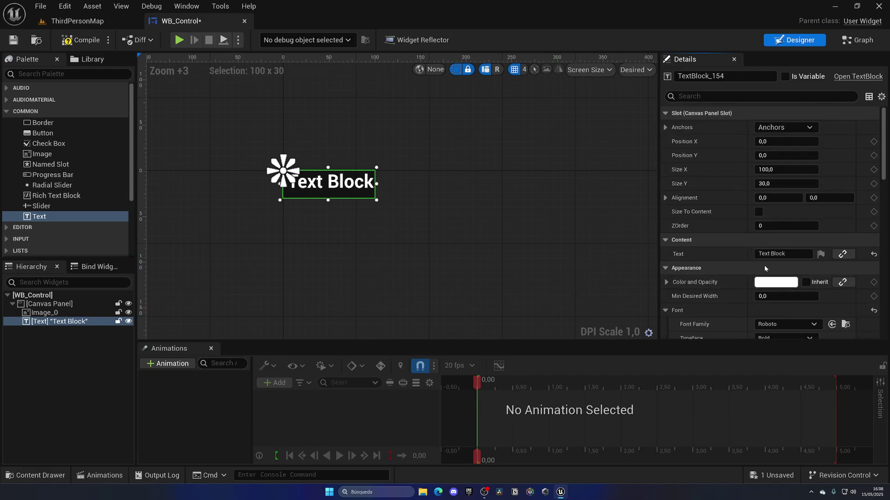
{"action": "scroll", "coordinate": [750, 264], "scroll_direction": "down", "scroll_amount": 2}
{"action": "scroll", "coordinate": [742, 268], "scroll_direction": "down", "scroll_amount": 2}
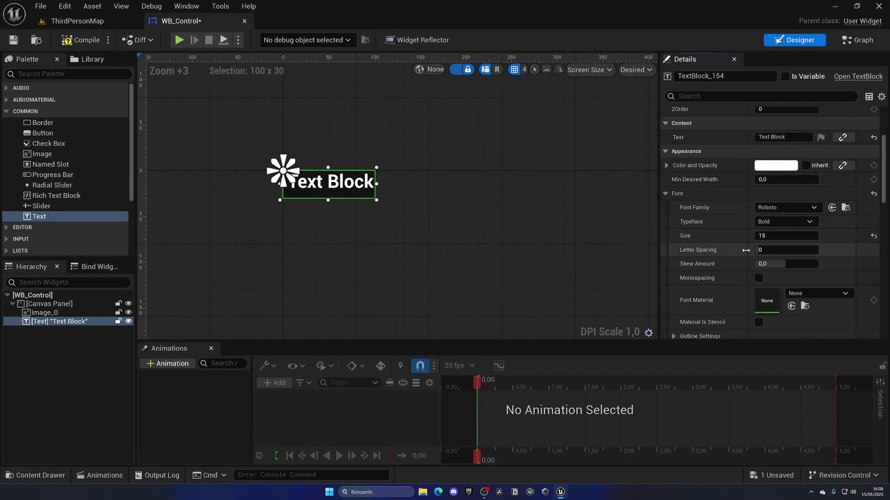
{"action": "left_click", "coordinate": [777, 222]}
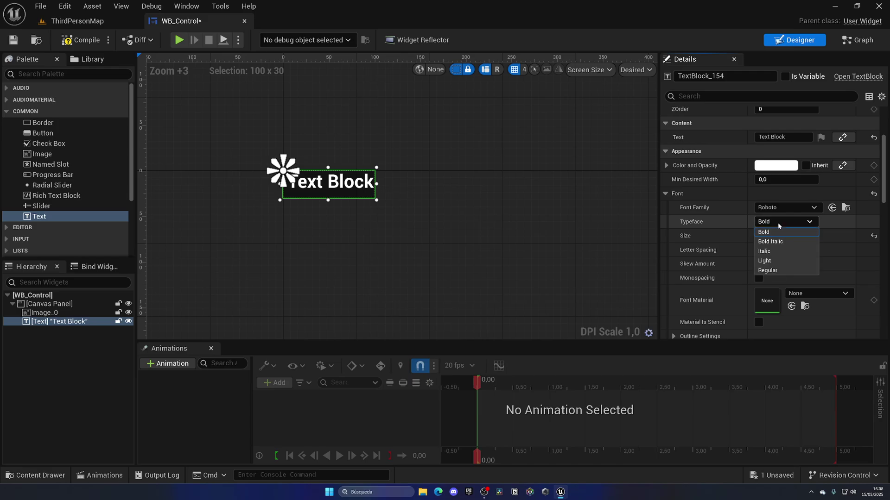
{"action": "left_click", "coordinate": [773, 260]}
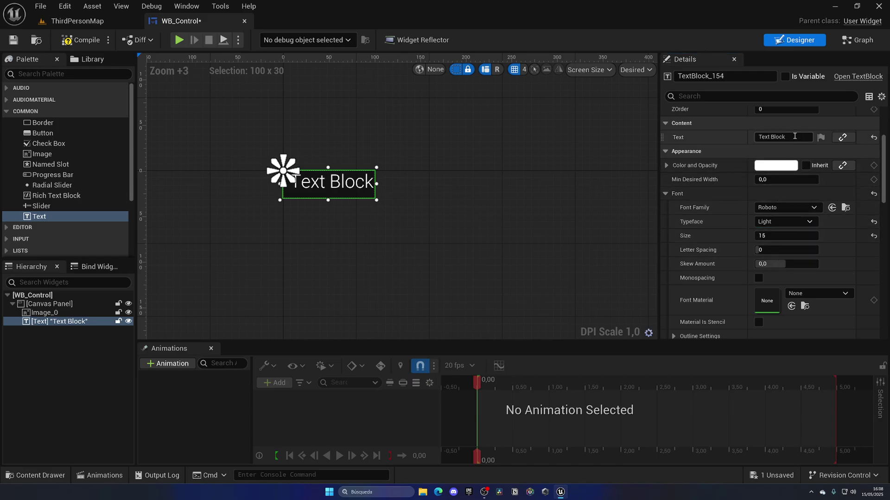
{"action": "left_click", "coordinate": [760, 136]}
{"action": "type", "text": "Control"}
{"action": "key", "text": "Return"}
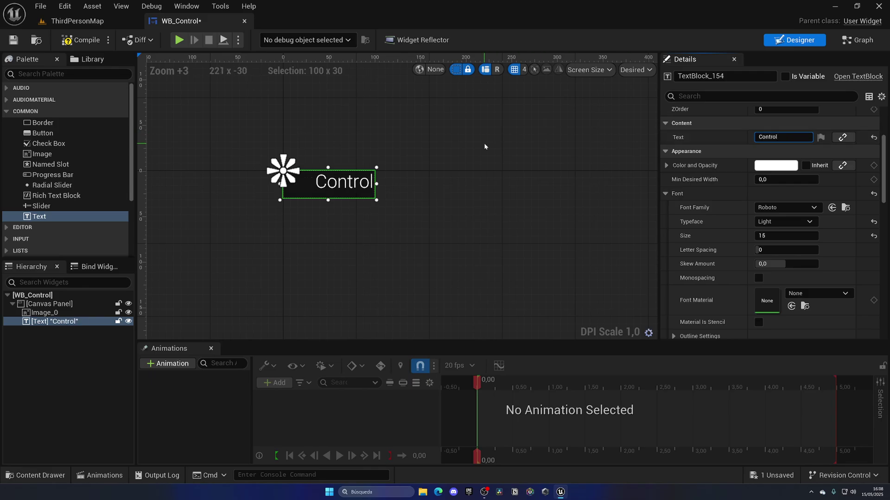
Step: Compile and save WB_Control
{"action": "left_click", "coordinate": [98, 44]}
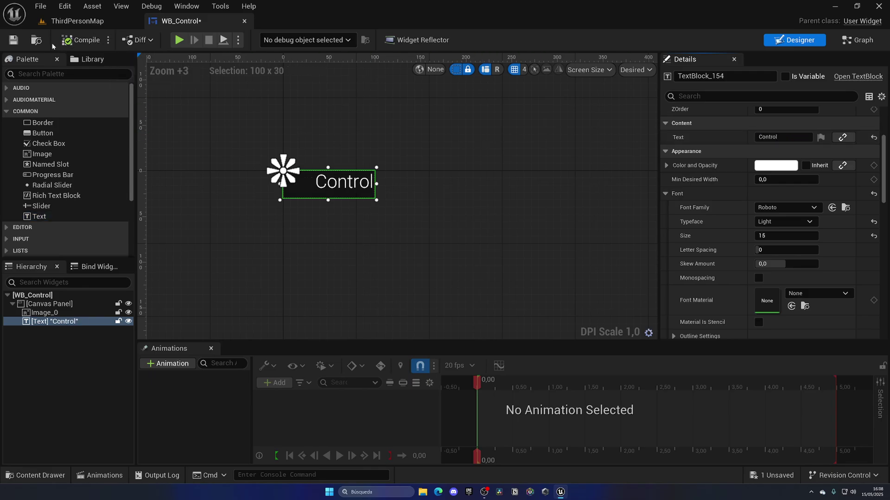
{"action": "left_click", "coordinate": [13, 40]}
{"action": "left_click", "coordinate": [218, 252]}
{"action": "scroll", "coordinate": [218, 256], "scroll_direction": "up", "scroll_amount": 1}
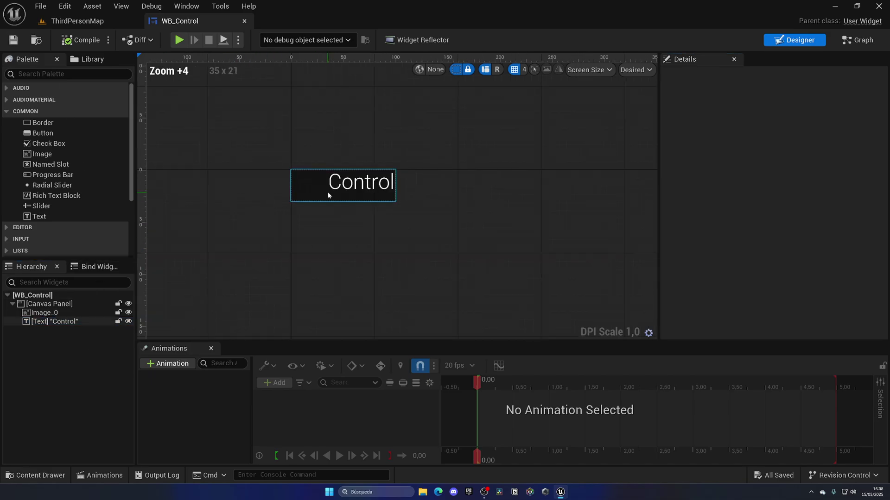
Step: Back in ThirdPersonMap, create a User Widget blueprint in Widgets, starting its name with 'WB'
{"action": "left_click", "coordinate": [77, 21]}
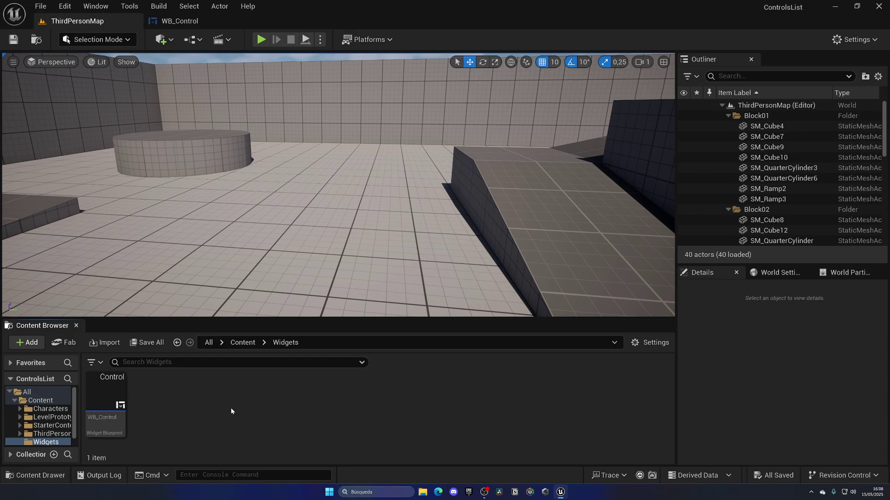
{"action": "right_click", "coordinate": [231, 411]}
{"action": "mouse_move", "coordinate": [259, 386]}
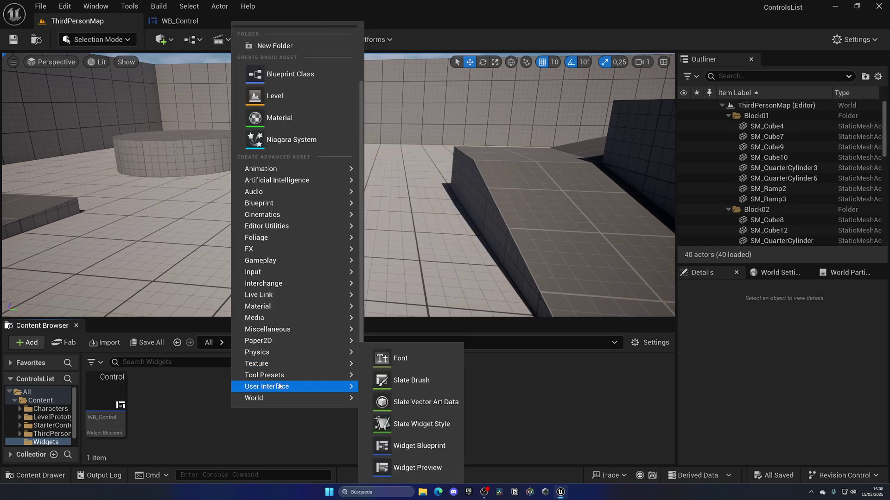
{"action": "left_click", "coordinate": [407, 446]}
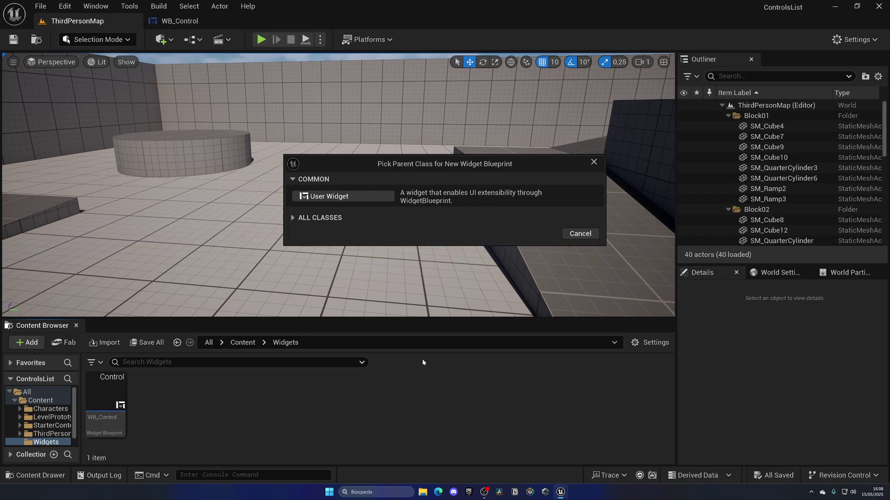
{"action": "left_click", "coordinate": [343, 196]}
{"action": "type", "text": "WB"}
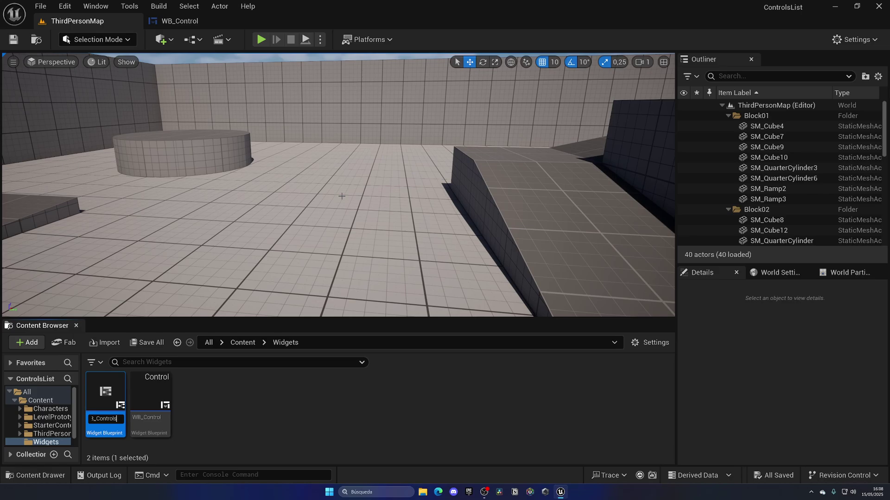
Step: Name the widget WB_Controls, open it, and add a Canvas Panel as its root
{"action": "key", "text": "Return"}
{"action": "key", "text": "Return"}
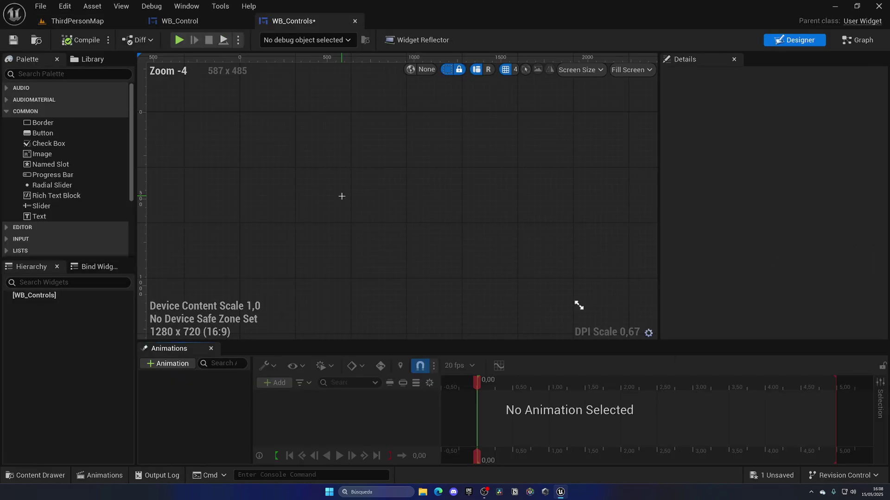
{"action": "left_click", "coordinate": [70, 74]}
{"action": "type", "text": "ca"}
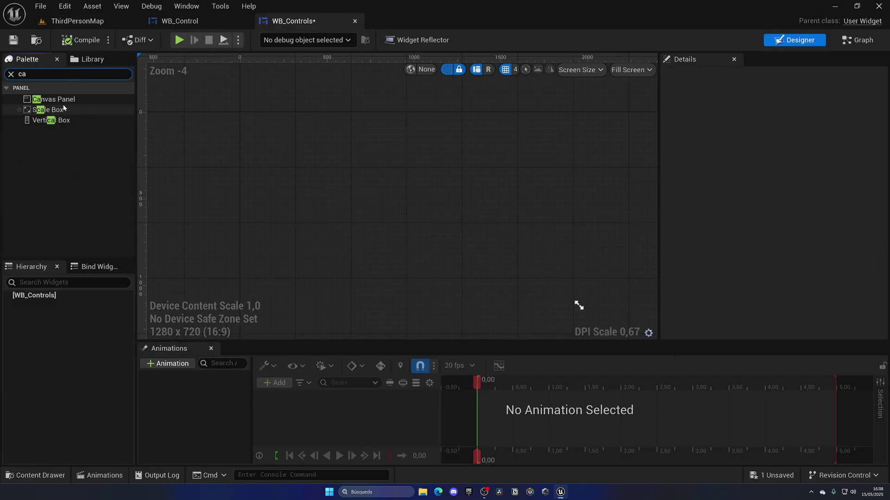
{"action": "left_click_drag", "start_coordinate": [54, 99], "coordinate": [111, 297]}
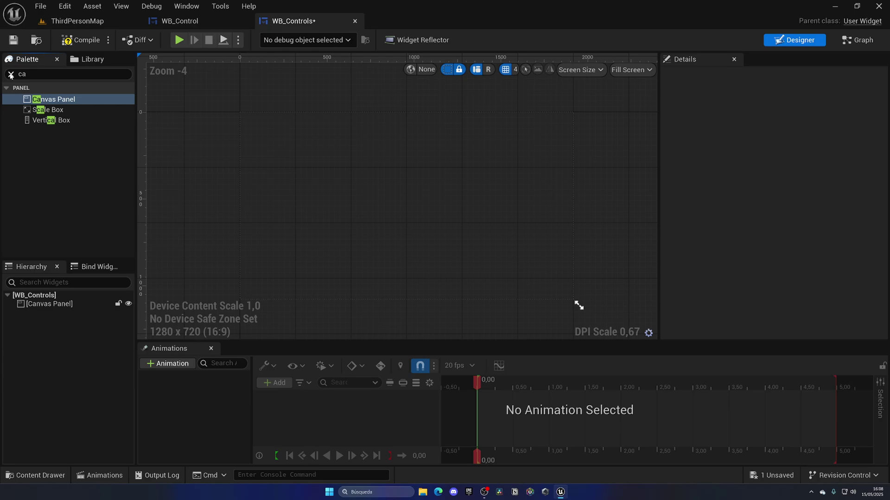
{"action": "right_click_drag", "start_coordinate": [439, 198], "coordinate": [427, 188]}
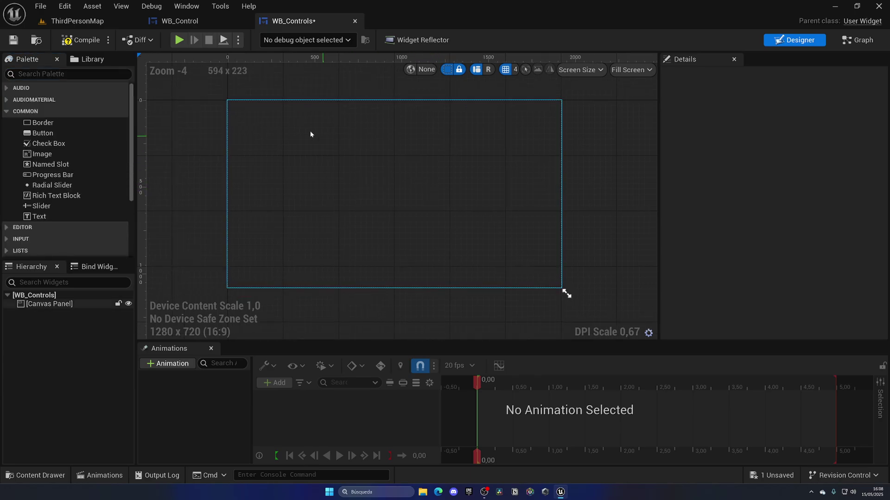
Step: Place a WB_Control instance on the canvas, then delete it
{"action": "left_click", "coordinate": [75, 75]}
{"action": "type", "text": "con"}
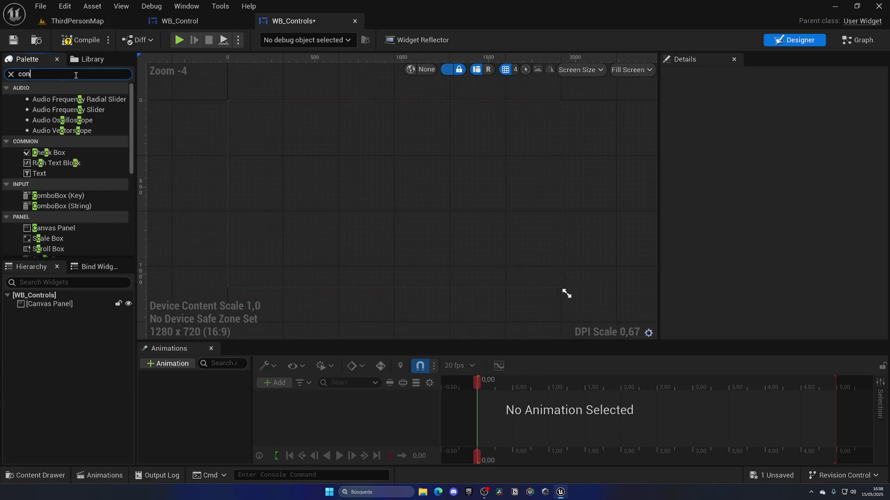
{"action": "type", "text": "tro"}
{"action": "left_click_drag", "start_coordinate": [51, 99], "coordinate": [362, 200]}
{"action": "scroll", "coordinate": [354, 201], "scroll_direction": "up", "scroll_amount": 1}
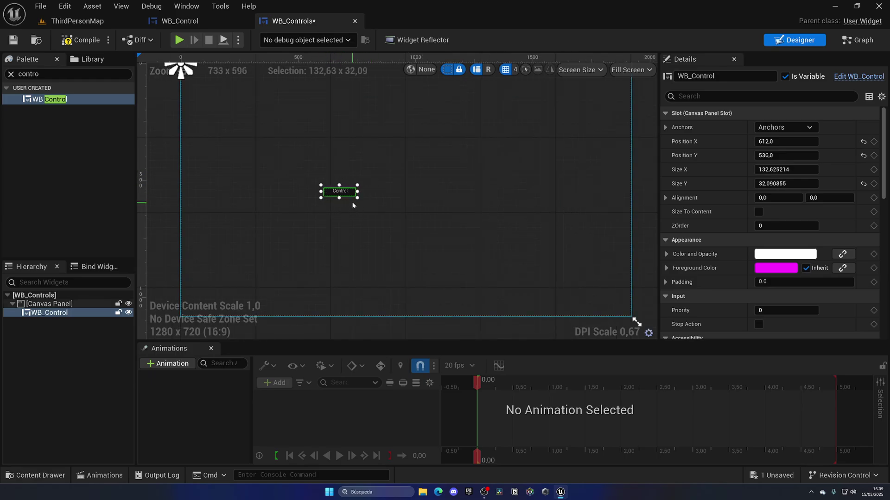
{"action": "key", "text": "Delete"}
Step: Add a Vertical Box to the canvas and anchor it to the bottom-right corner
{"action": "left_click", "coordinate": [29, 75]}
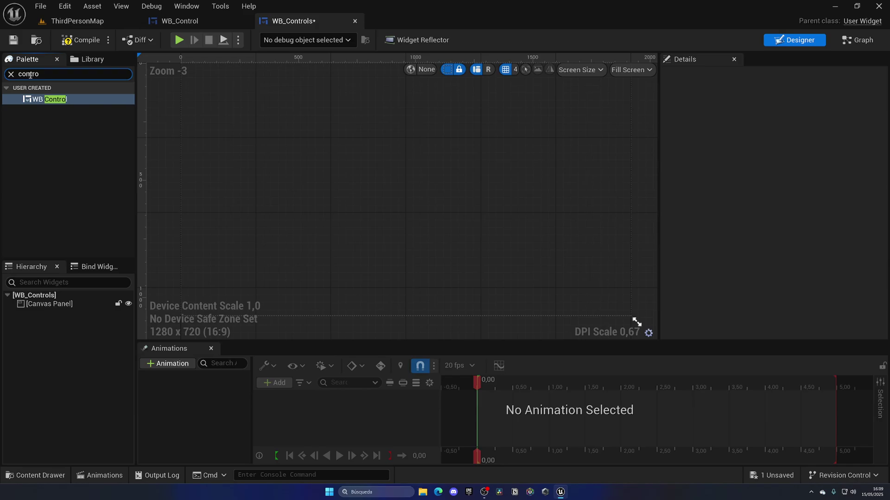
{"action": "double_click", "coordinate": [19, 76]}
{"action": "type", "text": "verti"}
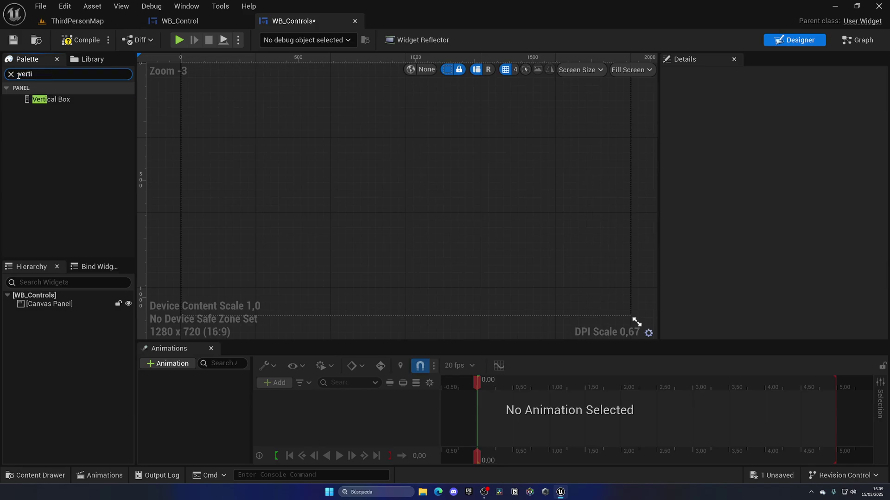
{"action": "left_click_drag", "start_coordinate": [51, 99], "coordinate": [475, 232]}
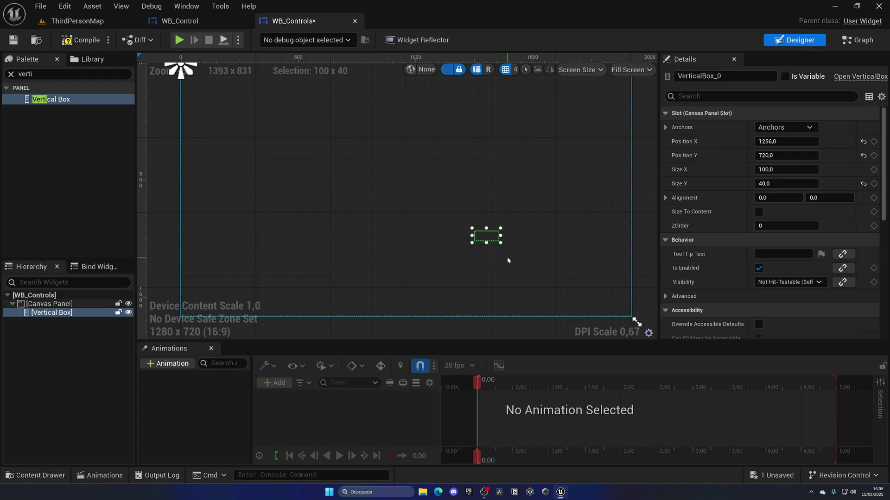
{"action": "left_click_drag", "start_coordinate": [500, 242], "coordinate": [599, 281]}
{"action": "left_click", "coordinate": [784, 127]}
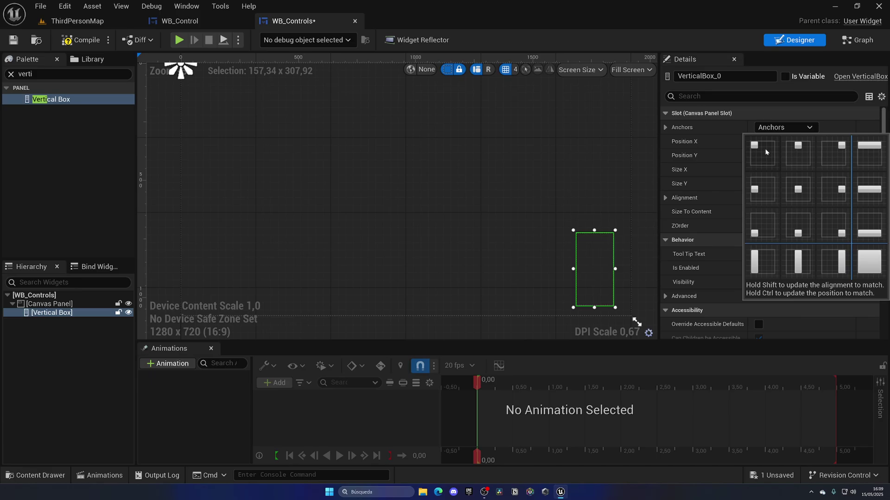
{"action": "left_click", "coordinate": [831, 230]}
Step: Reposition and stretch the Vertical Box up and left to about 242 by 290
{"action": "scroll", "coordinate": [643, 261], "scroll_direction": "up", "scroll_amount": 1}
{"action": "right_click_drag", "start_coordinate": [643, 260], "coordinate": [480, 142]}
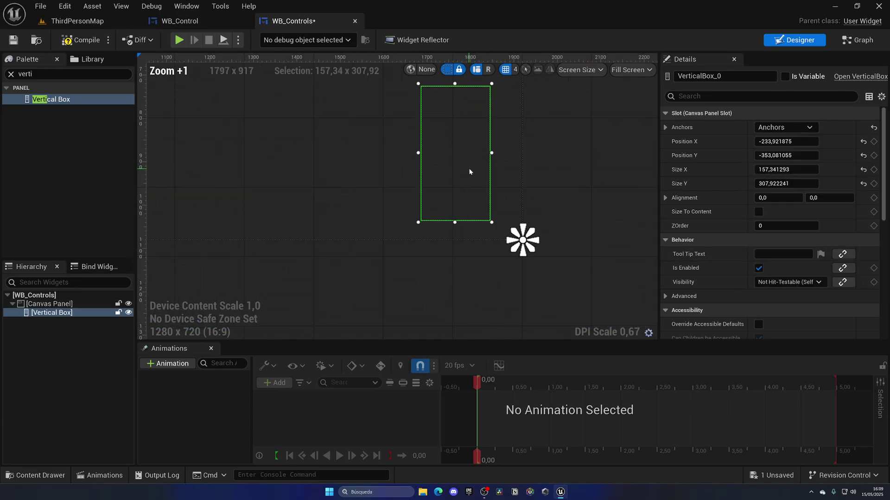
{"action": "left_click_drag", "start_coordinate": [469, 172], "coordinate": [481, 177]}
{"action": "right_click_drag", "start_coordinate": [404, 164], "coordinate": [429, 253]}
{"action": "left_click_drag", "start_coordinate": [476, 189], "coordinate": [469, 222]}
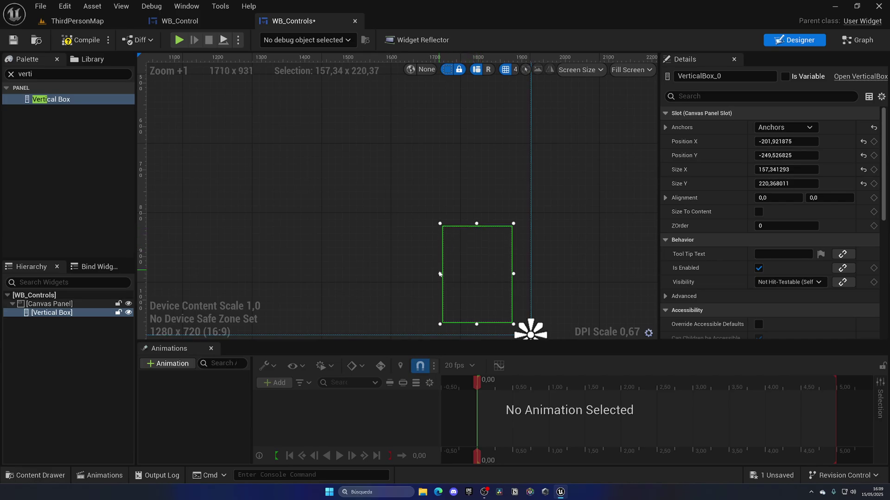
{"action": "left_click_drag", "start_coordinate": [439, 274], "coordinate": [433, 274]}
{"action": "left_click_drag", "start_coordinate": [435, 226], "coordinate": [402, 193]}
{"action": "scroll", "coordinate": [377, 214], "scroll_direction": "down", "scroll_amount": 3}
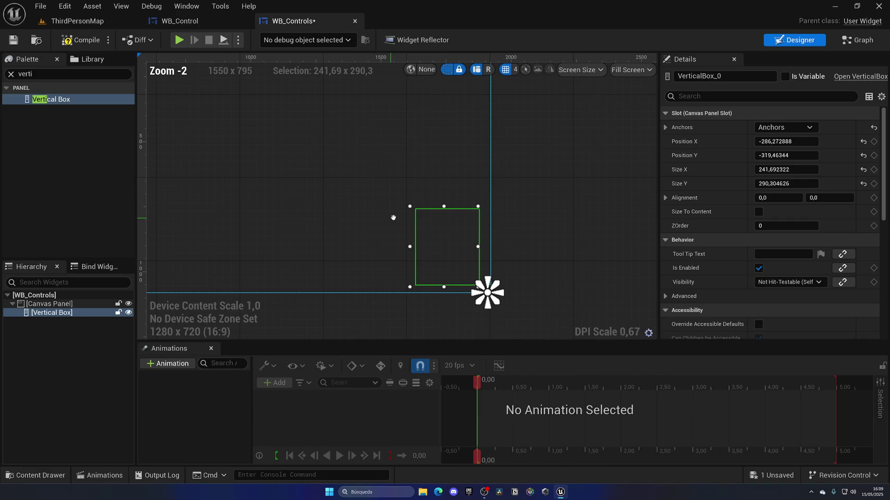
{"action": "right_click_drag", "start_coordinate": [387, 216], "coordinate": [369, 182]}
{"action": "scroll", "coordinate": [398, 200], "scroll_direction": "up", "scroll_amount": 4}
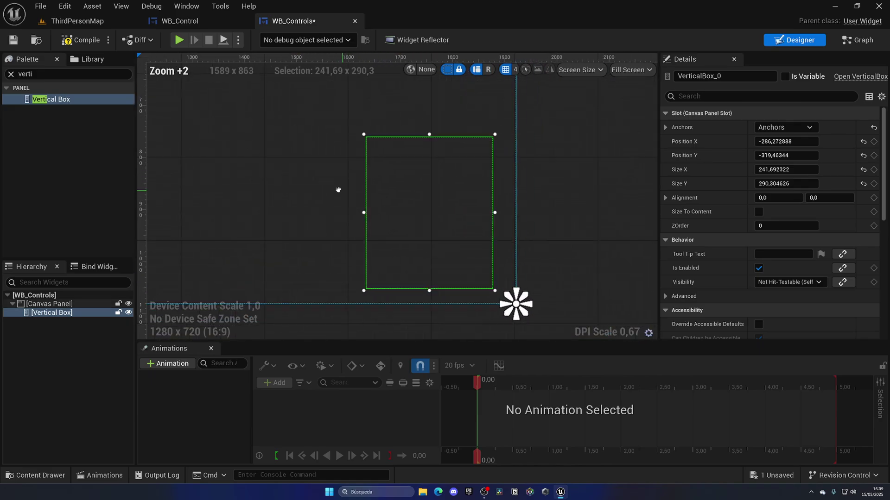
Step: Place a WB_Control inside the Vertical Box and duplicate it
{"action": "left_click", "coordinate": [11, 74]}
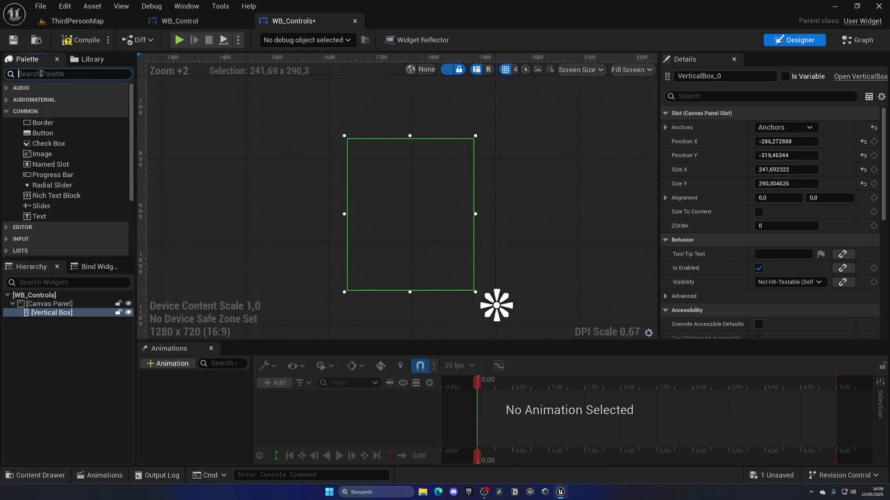
{"action": "type", "text": "contro"}
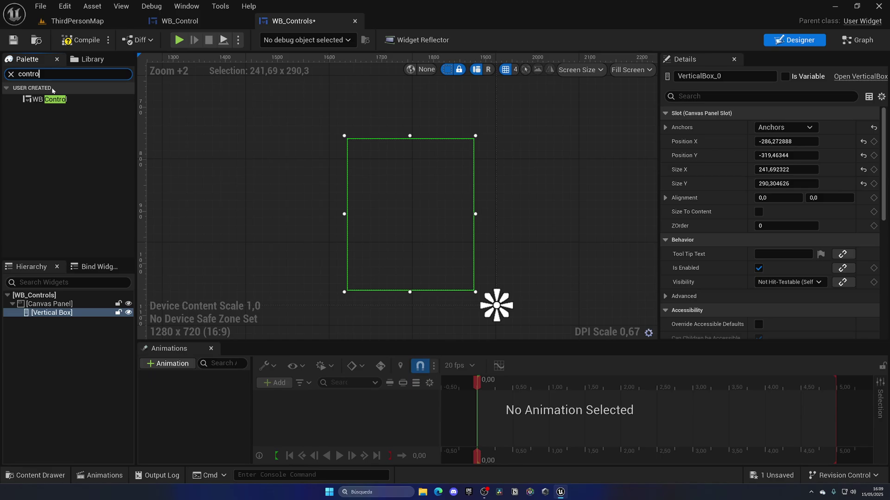
{"action": "left_click_drag", "start_coordinate": [51, 100], "coordinate": [400, 200]}
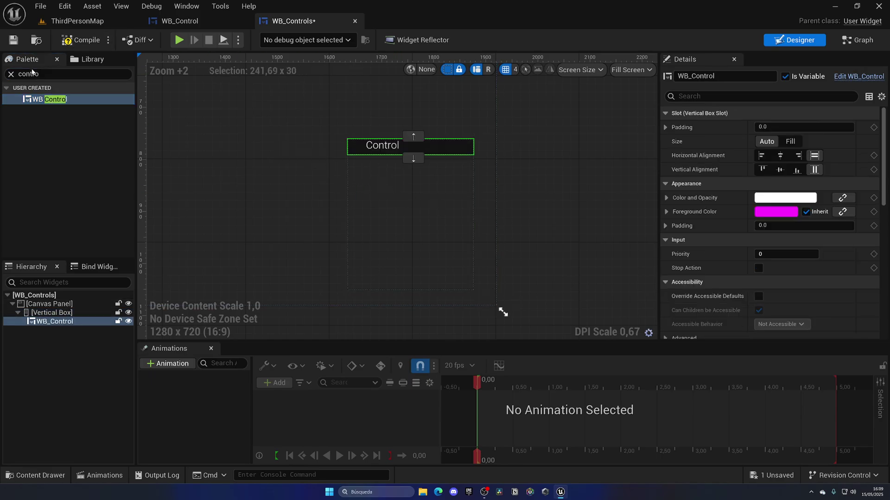
{"action": "left_click", "coordinate": [11, 74]}
{"action": "left_click", "coordinate": [54, 322]}
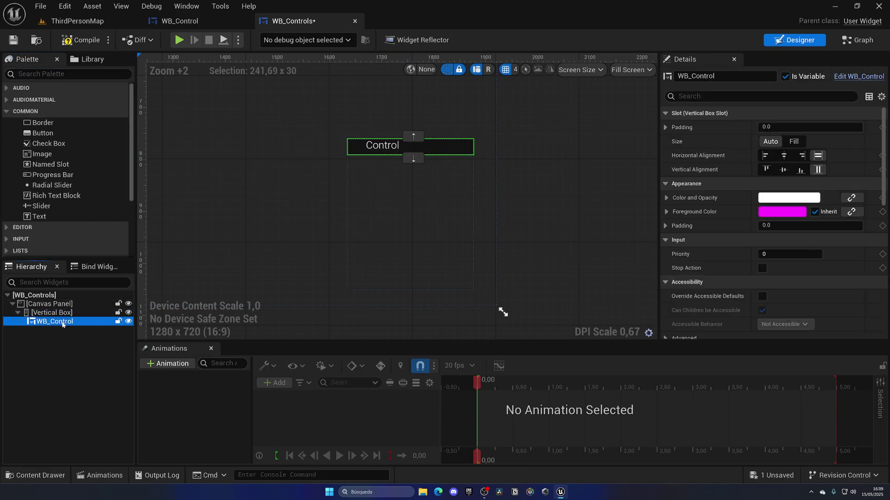
{"action": "key", "text": "ctrl+d"}
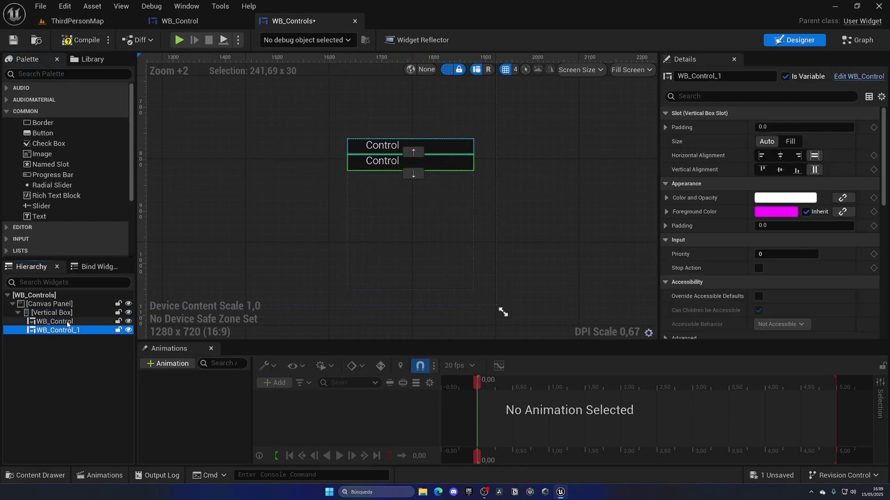
Step: Give the WB_Control_1 copy a top padding of 3 and duplicate it three more times
{"action": "left_click", "coordinate": [351, 208]}
{"action": "left_click", "coordinate": [52, 330]}
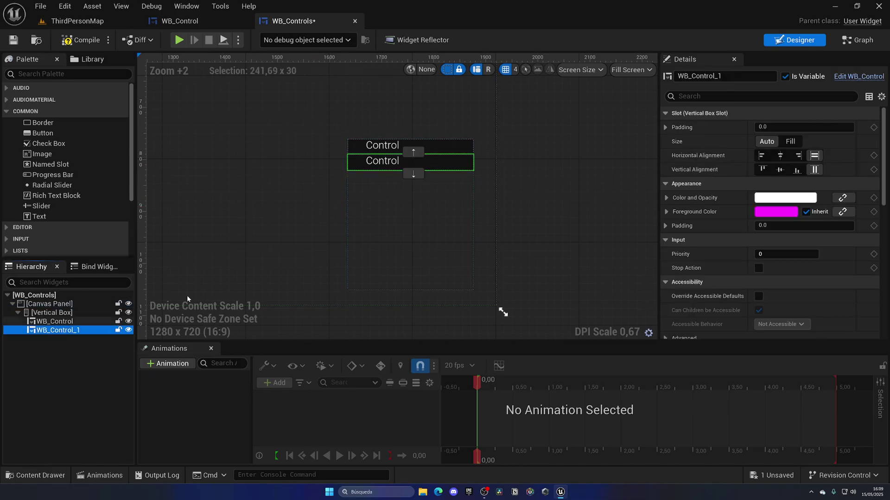
{"action": "left_click", "coordinate": [714, 127]}
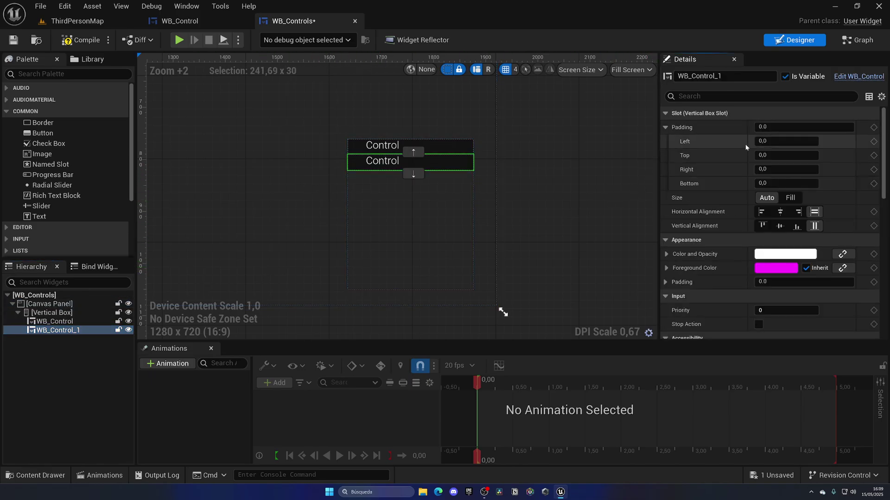
{"action": "left_click", "coordinate": [775, 154]}
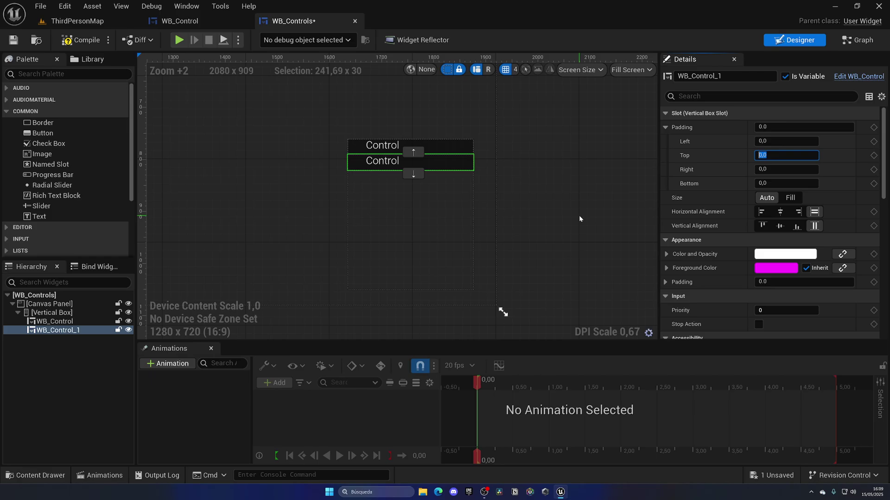
{"action": "type", "text": "5"}
{"action": "key", "text": "Return"}
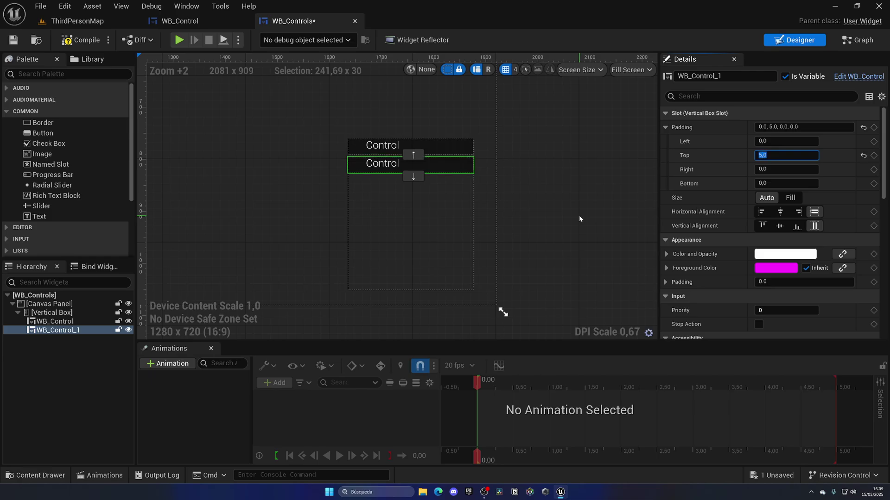
{"action": "type", "text": "3"}
{"action": "key", "text": "Return"}
{"action": "left_click", "coordinate": [551, 209]}
{"action": "left_click", "coordinate": [91, 330]}
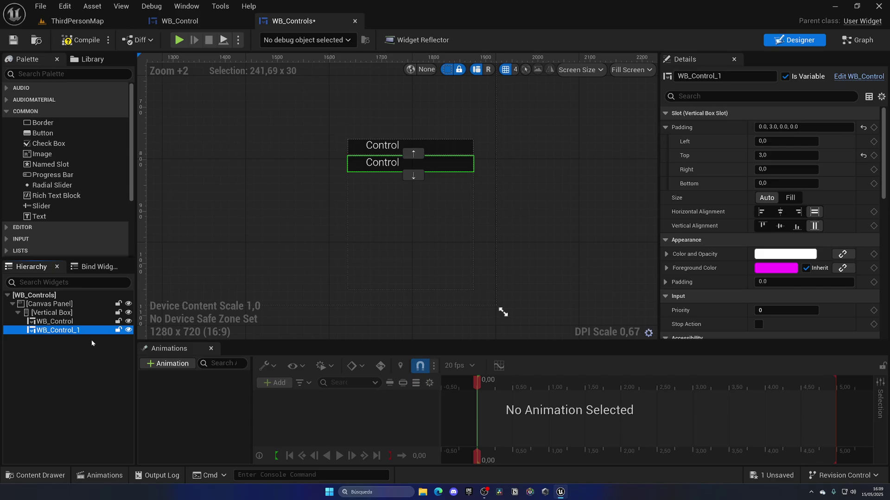
{"action": "key", "text": "ctrl+d"}
{"action": "key", "text": "ctrl+d"}
{"action": "key", "text": "ctrl+d"}
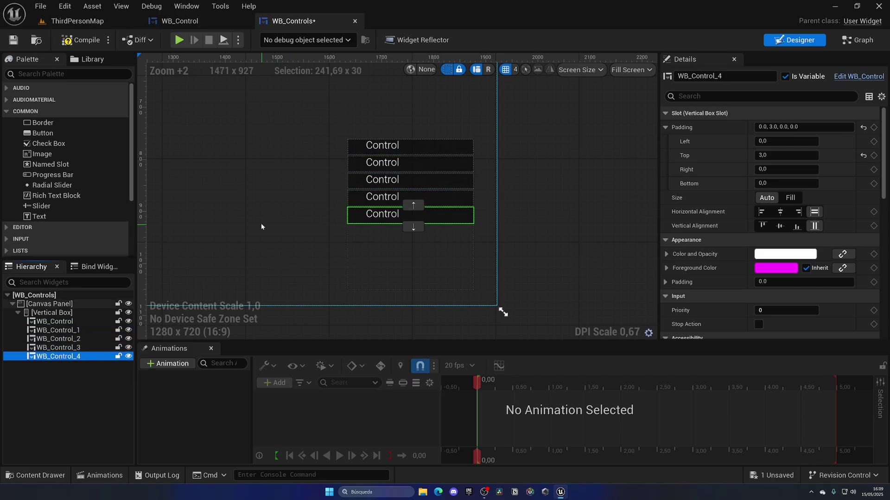
Step: Shrink the Vertical Box to fit the five entries and save WB_Controls
{"action": "left_click", "coordinate": [261, 224]}
{"action": "left_click", "coordinate": [394, 268]}
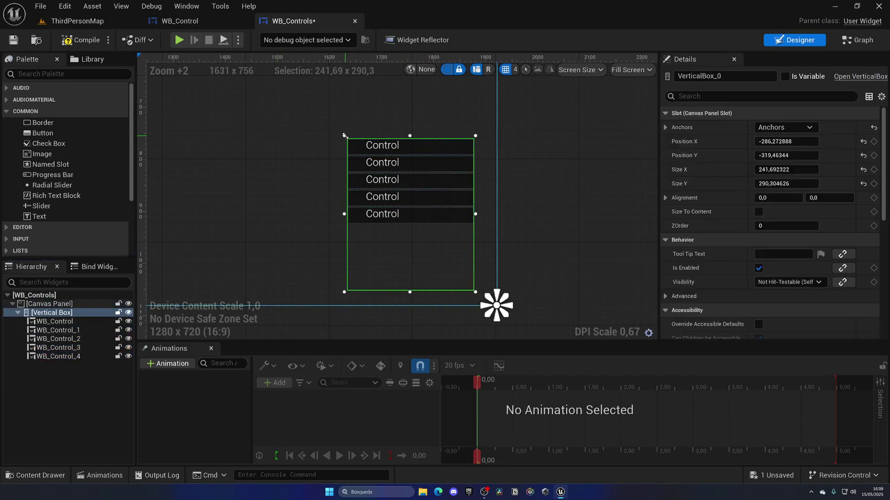
{"action": "left_click_drag", "start_coordinate": [345, 135], "coordinate": [362, 203]}
{"action": "left_click", "coordinate": [531, 210]}
{"action": "scroll", "coordinate": [531, 210], "scroll_direction": "down", "scroll_amount": 3}
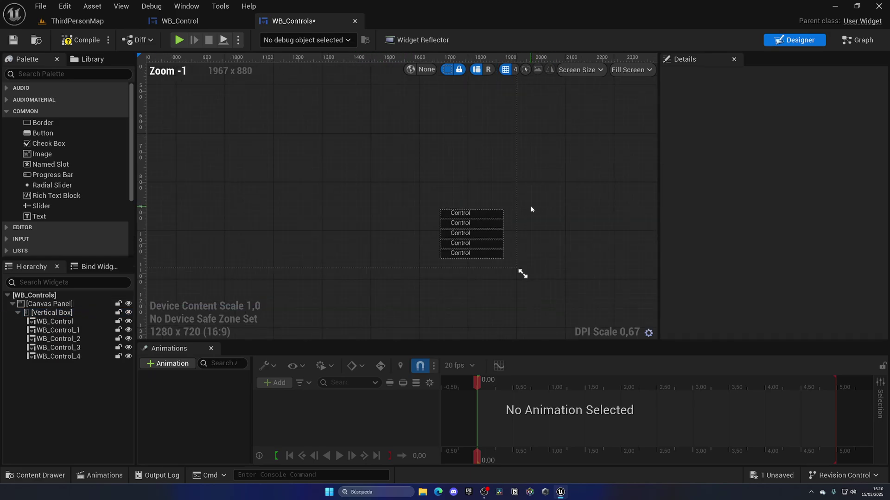
{"action": "right_click_drag", "start_coordinate": [532, 209], "coordinate": [616, 251]}
{"action": "key", "text": "ctrl+s"}
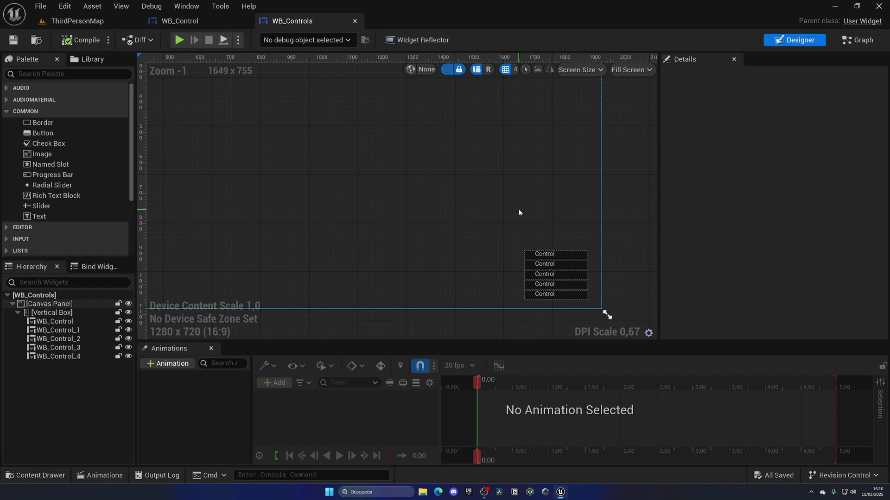
{"action": "right_click_drag", "start_coordinate": [518, 212], "coordinate": [310, 176]}
{"action": "scroll", "coordinate": [371, 171], "scroll_direction": "up", "scroll_amount": 3}
{"action": "right_click_drag", "start_coordinate": [372, 168], "coordinate": [415, 176]}
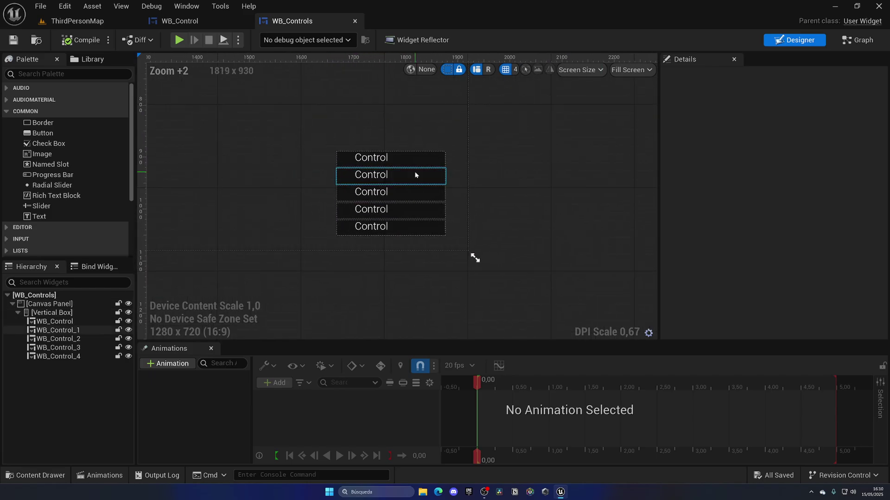
{"action": "left_click", "coordinate": [371, 160]}
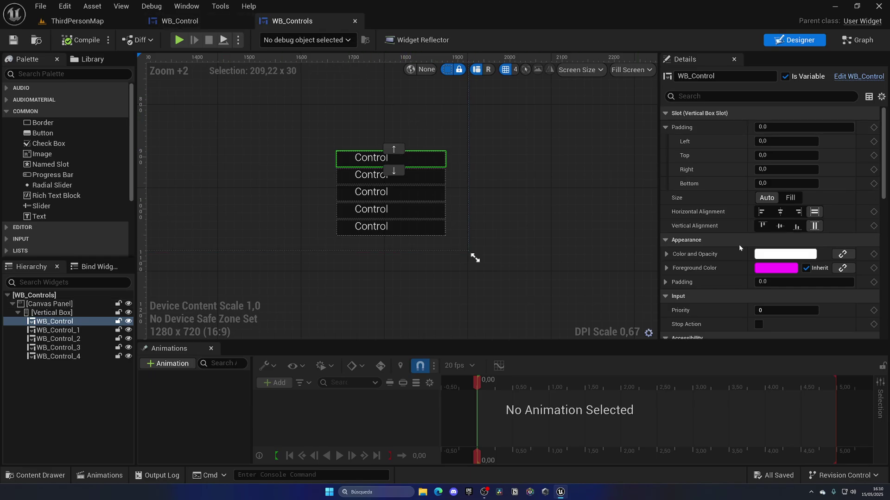
{"action": "scroll", "coordinate": [739, 244], "scroll_direction": "down", "scroll_amount": 5}
{"action": "scroll", "coordinate": [727, 244], "scroll_direction": "up", "scroll_amount": 5}
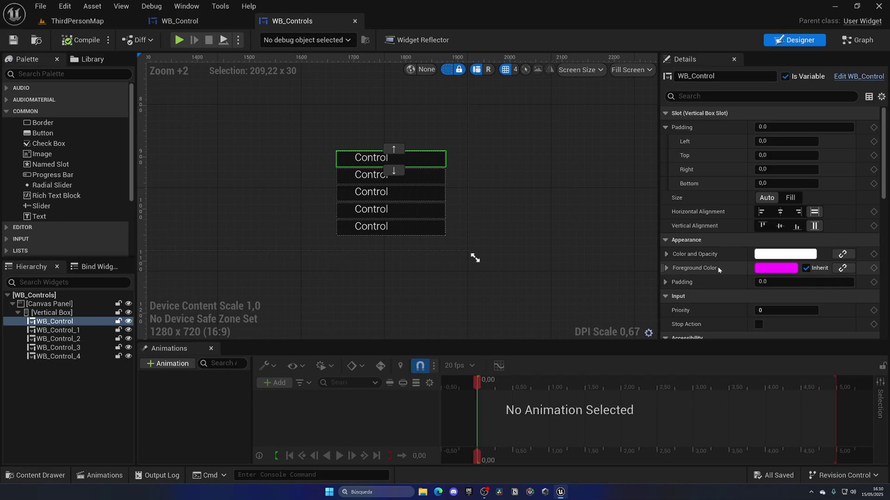
Step: Inspect WB_Control's text block and the Control entries listed in WB_Controls
{"action": "left_click", "coordinate": [200, 22]}
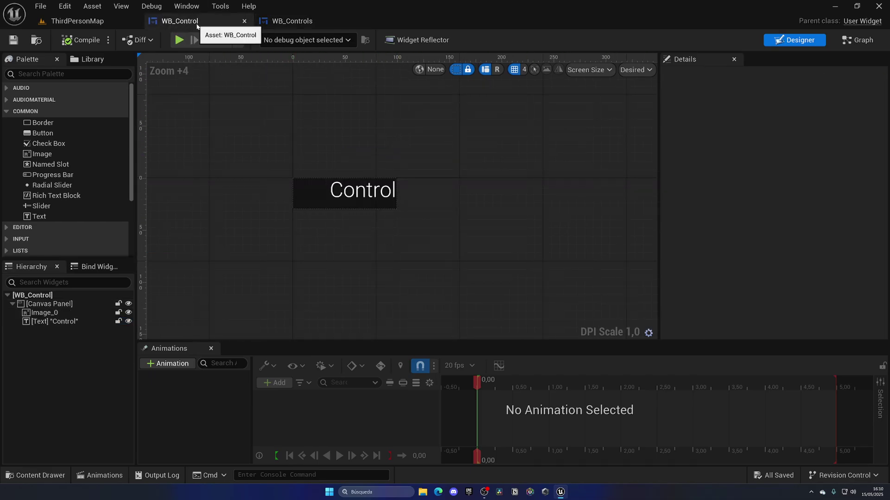
{"action": "left_click", "coordinate": [70, 321]}
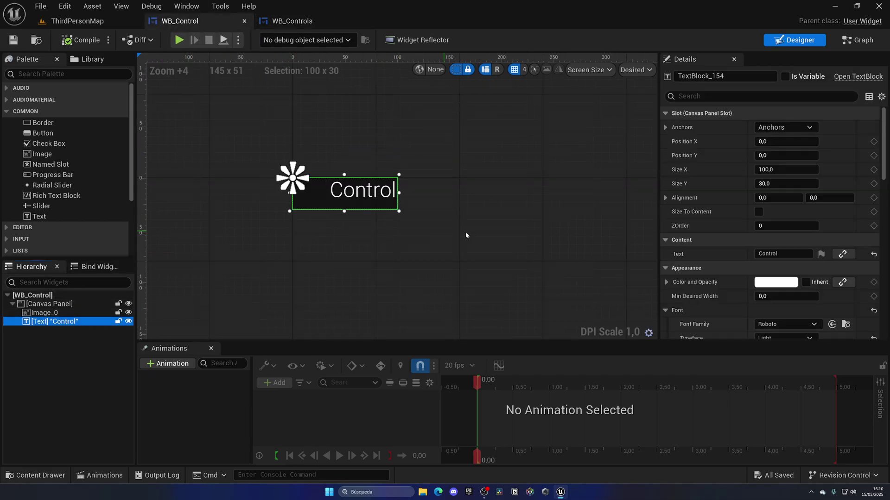
{"action": "double_click", "coordinate": [772, 254]}
{"action": "left_click", "coordinate": [291, 21]}
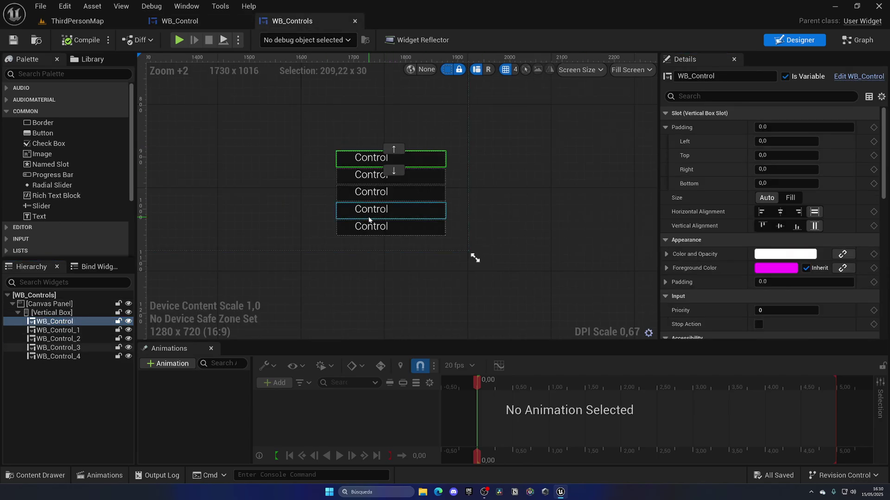
{"action": "left_click", "coordinate": [351, 175]}
{"action": "left_click", "coordinate": [348, 191]}
{"action": "left_click", "coordinate": [347, 176]}
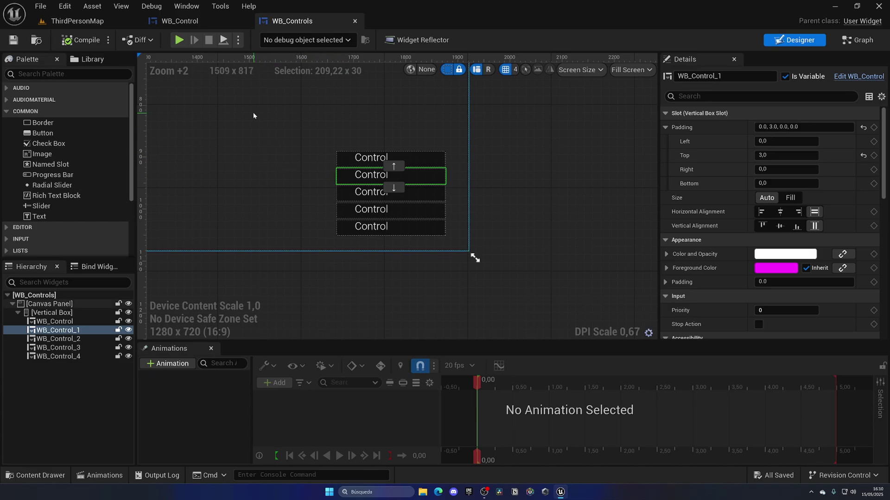
Step: Rename WB_Control's text block to 'Control Text'
{"action": "left_click", "coordinate": [199, 23]}
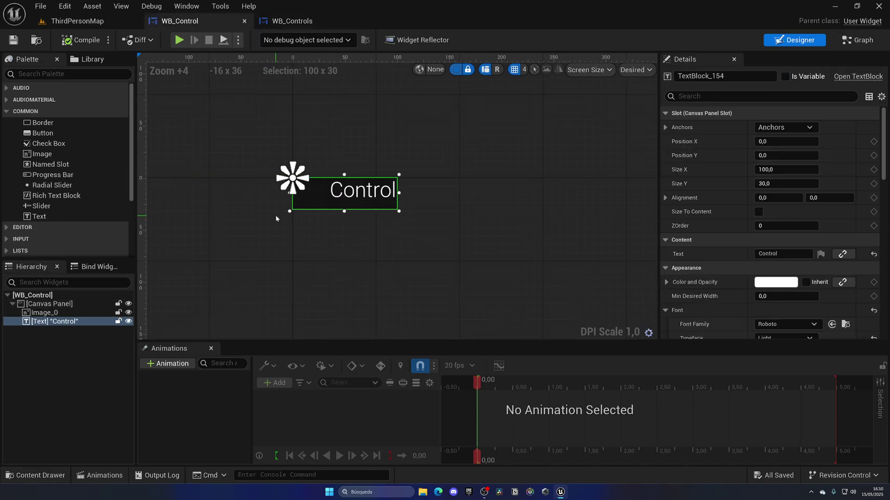
{"action": "left_click", "coordinate": [695, 76]}
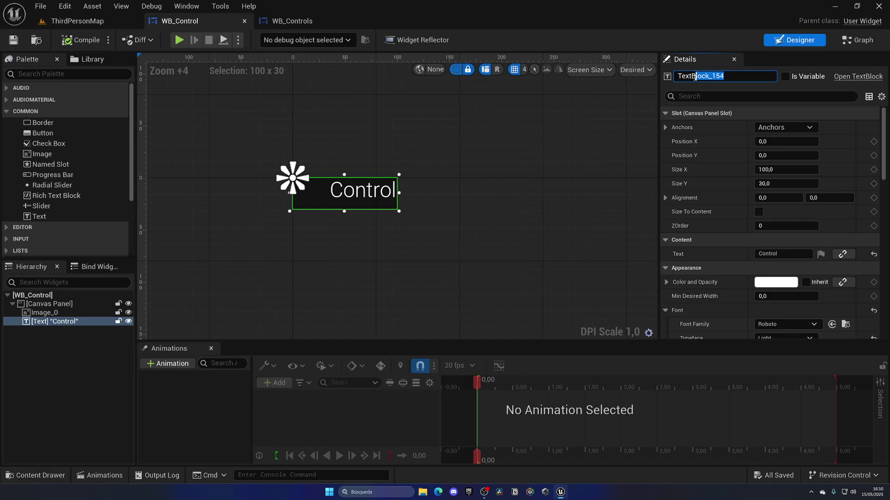
{"action": "type", "text": "Control Text"}
{"action": "key", "text": "Return"}
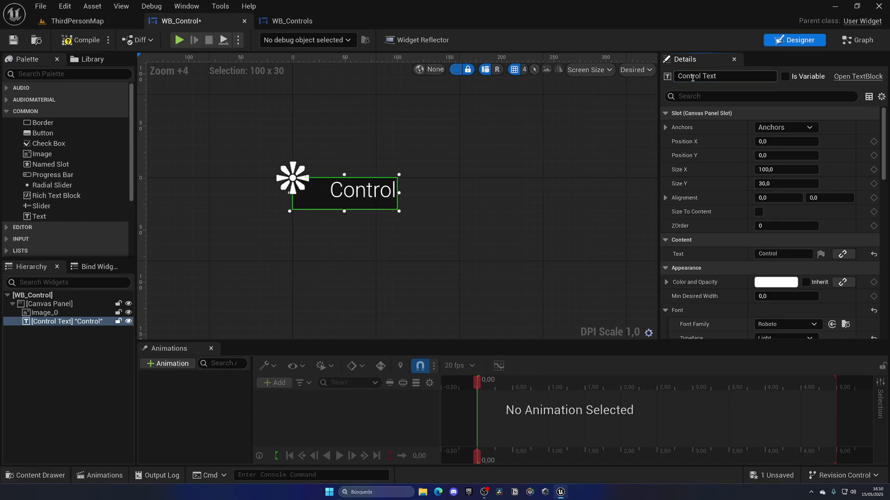
Step: In WB_Control's event graph, delete the unused Event Construct and Event Tick nodes
{"action": "left_click", "coordinate": [860, 42]}
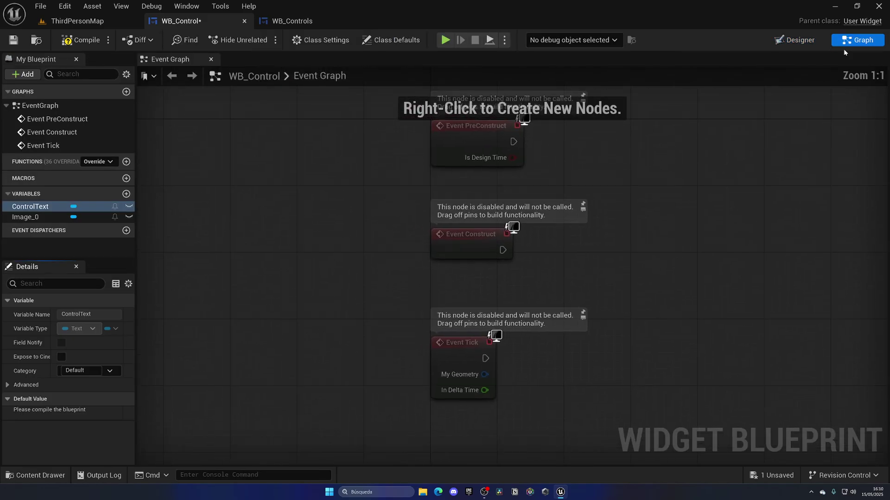
{"action": "left_click", "coordinate": [34, 217]}
{"action": "left_click", "coordinate": [33, 206]}
{"action": "right_click_drag", "start_coordinate": [412, 224], "coordinate": [448, 258]}
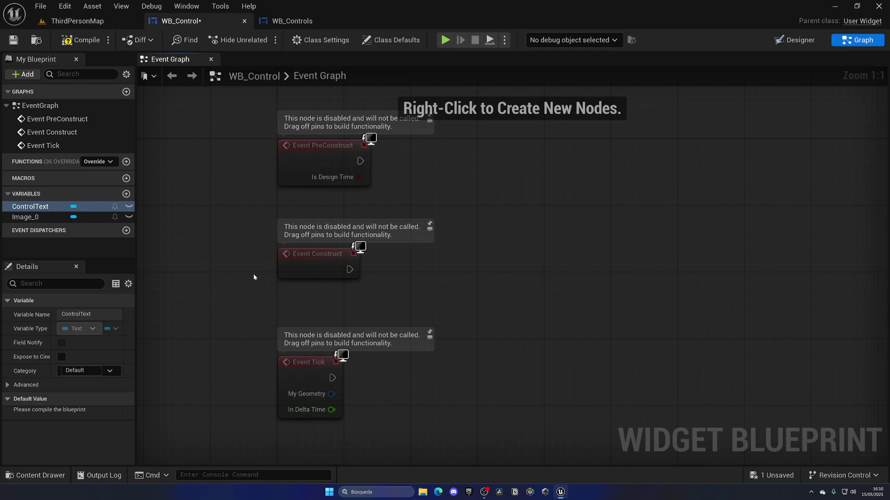
{"action": "left_click_drag", "start_coordinate": [239, 254], "coordinate": [324, 371]}
{"action": "key", "text": "Delete"}
{"action": "left_click", "coordinate": [312, 162]}
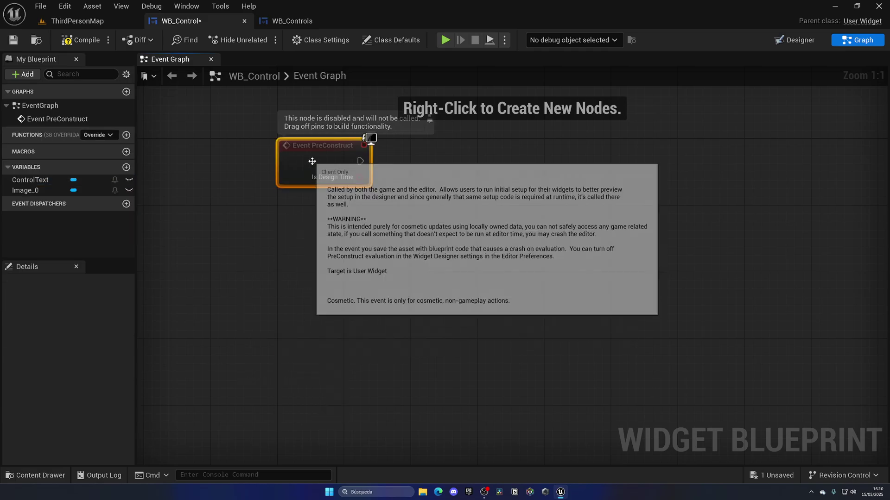
{"action": "right_click_drag", "start_coordinate": [370, 201], "coordinate": [324, 256]}
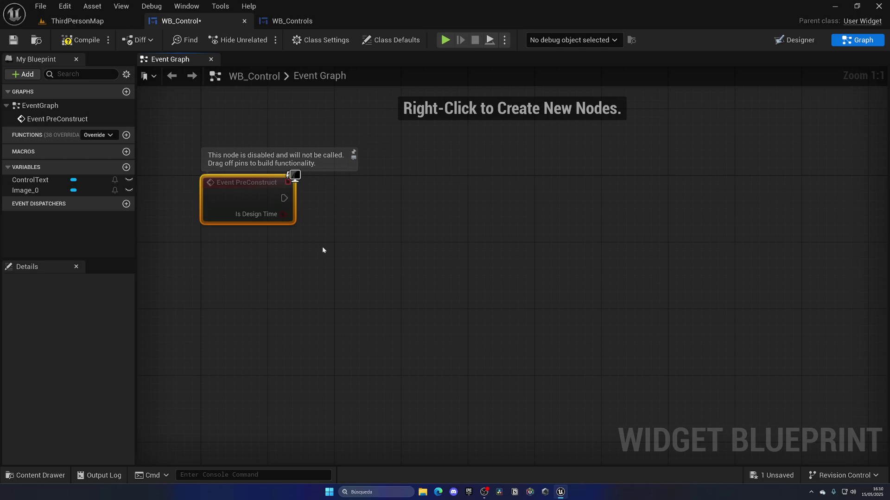
Step: Add a ControlText getter and a SetText (Text) node driven by Event PreConstruct
{"action": "left_click_drag", "start_coordinate": [36, 180], "coordinate": [388, 201]}
{"action": "left_click", "coordinate": [281, 280]}
{"action": "type", "text": "set text"}
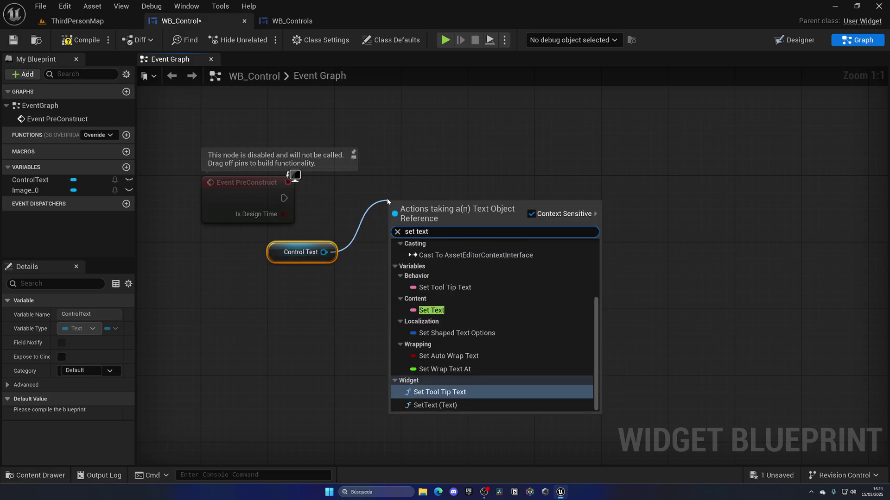
{"action": "left_click", "coordinate": [482, 404]}
{"action": "left_click_drag", "start_coordinate": [284, 198], "coordinate": [424, 198]}
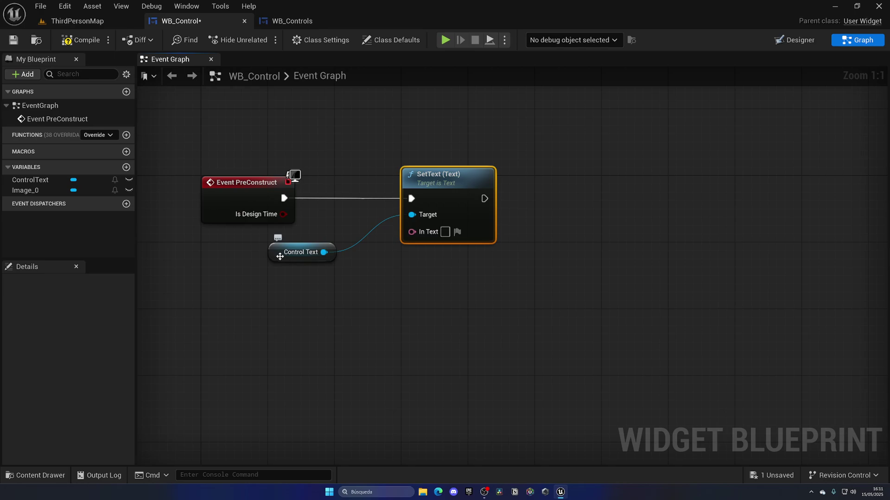
{"action": "left_click_drag", "start_coordinate": [280, 257], "coordinate": [321, 232]}
{"action": "left_click", "coordinate": [320, 266]}
Step: Promote SetText's In Text to an instance-editable 'Control Text' variable, then compile and save
{"action": "right_click", "coordinate": [418, 232]}
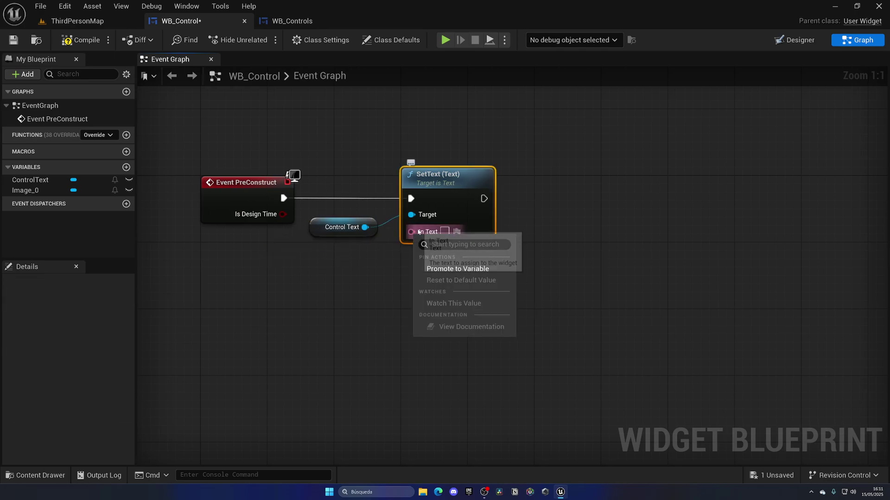
{"action": "left_click", "coordinate": [441, 268]}
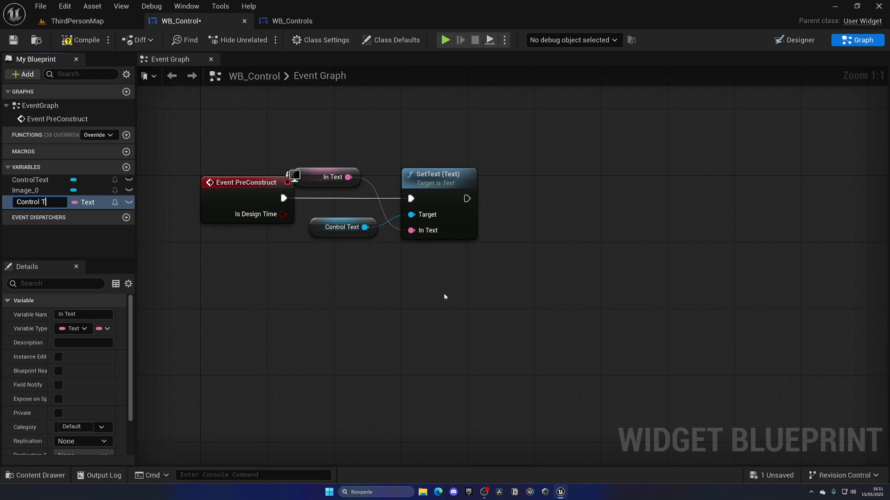
{"action": "type", "text": "Control Text"}
{"action": "key", "text": "Return"}
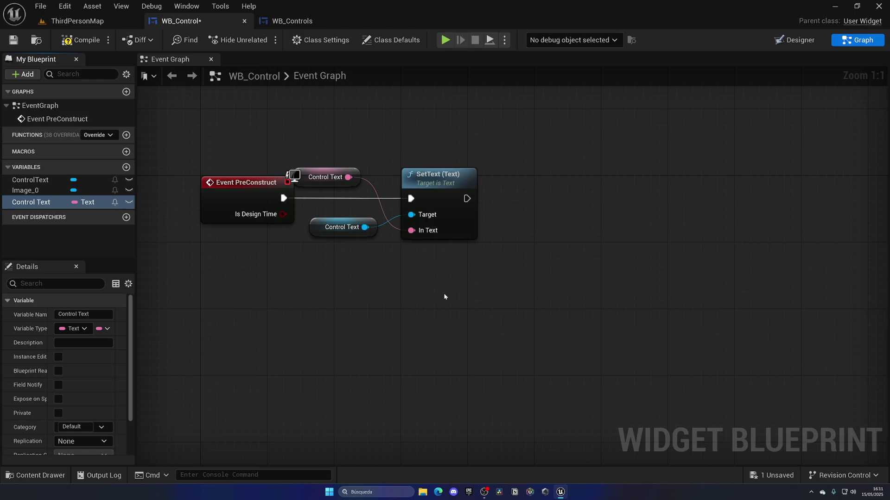
{"action": "left_click_drag", "start_coordinate": [324, 178], "coordinate": [340, 254]}
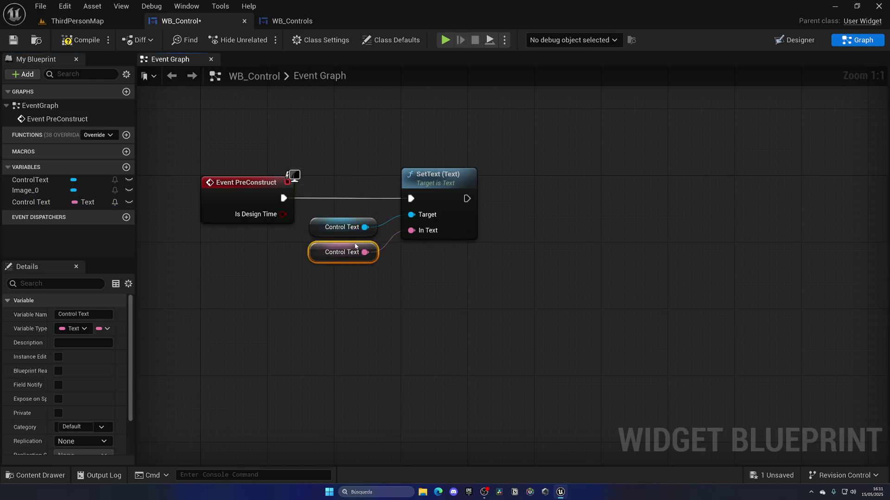
{"action": "left_click", "coordinate": [129, 202]}
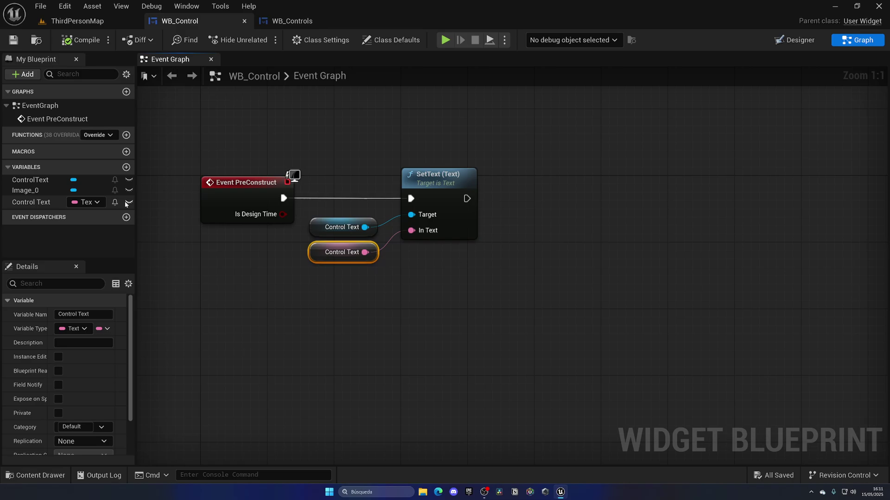
{"action": "left_click", "coordinate": [81, 39]}
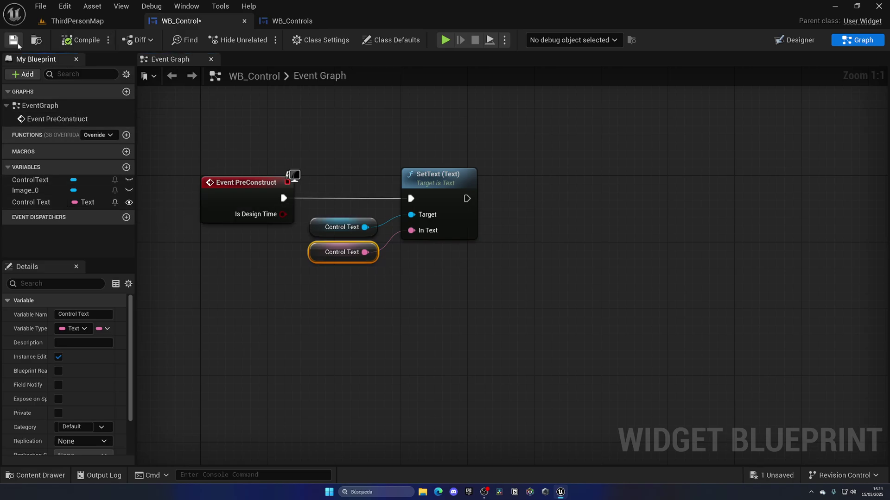
{"action": "left_click", "coordinate": [13, 40]}
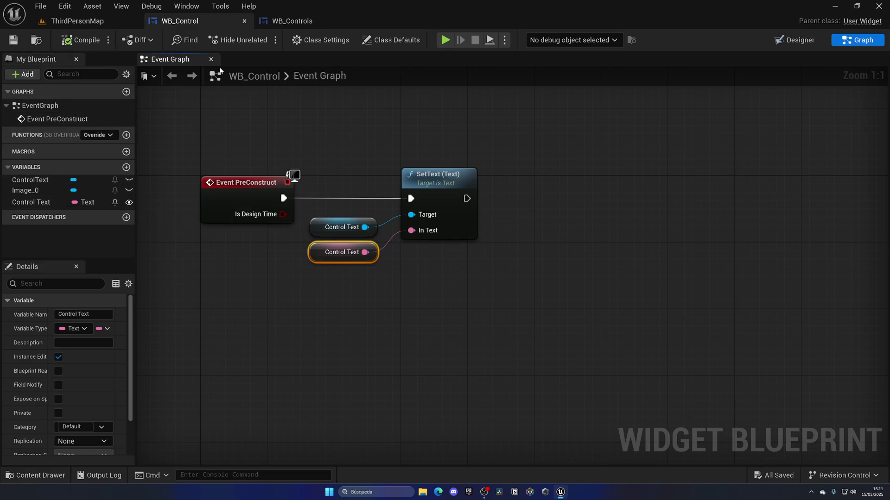
Step: Label the top WB_Control entry '(E) Interact'
{"action": "left_click", "coordinate": [292, 21]}
{"action": "left_click", "coordinate": [350, 159]}
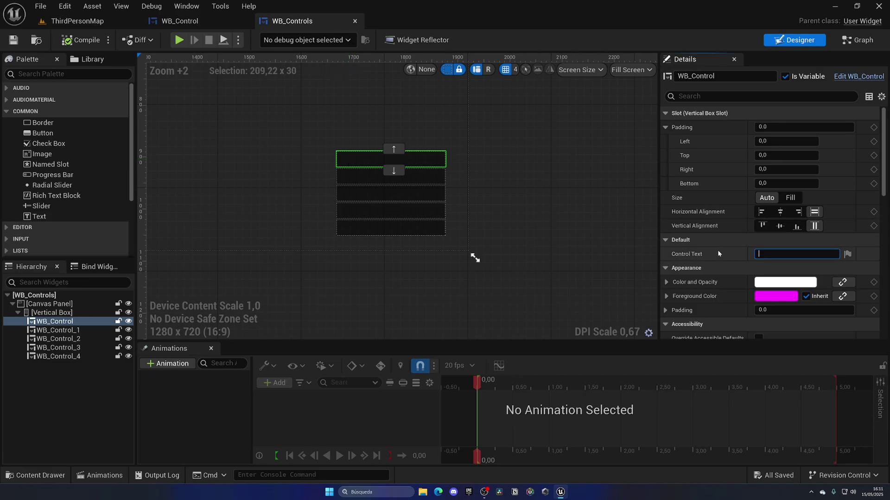
{"action": "type", "text": "www"}
{"action": "key", "text": "Return"}
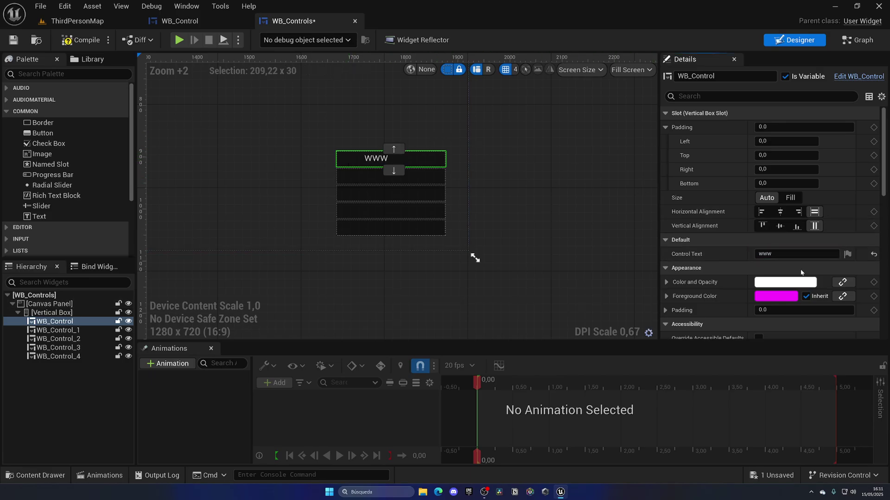
{"action": "left_click", "coordinate": [760, 253]}
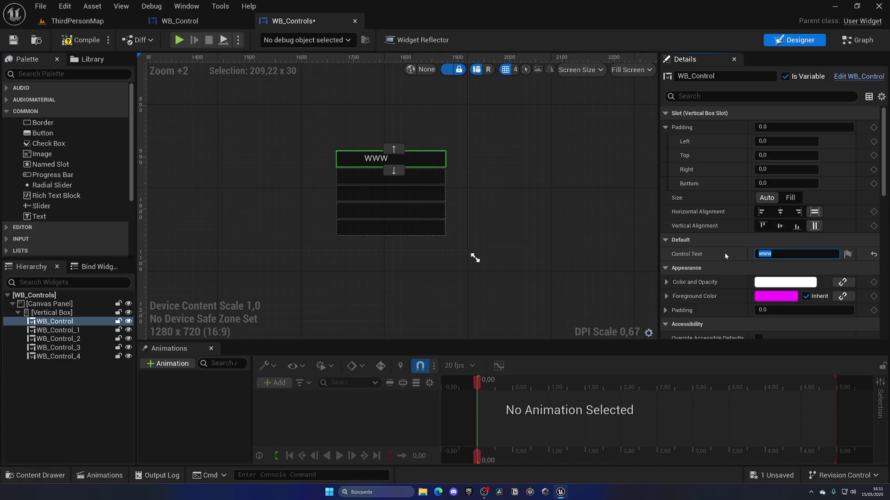
{"action": "type", "text": "(E) Interact"}
Step: Label the second and third entries '(Space) Jump' and '(WASD) Move'
{"action": "left_click", "coordinate": [361, 176]}
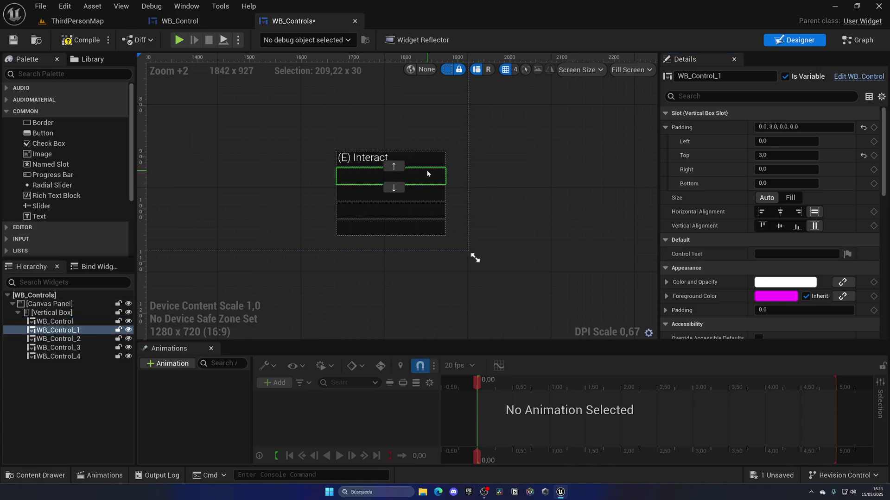
{"action": "left_click", "coordinate": [772, 254]}
{"action": "type", "text": "(Space) Jum"}
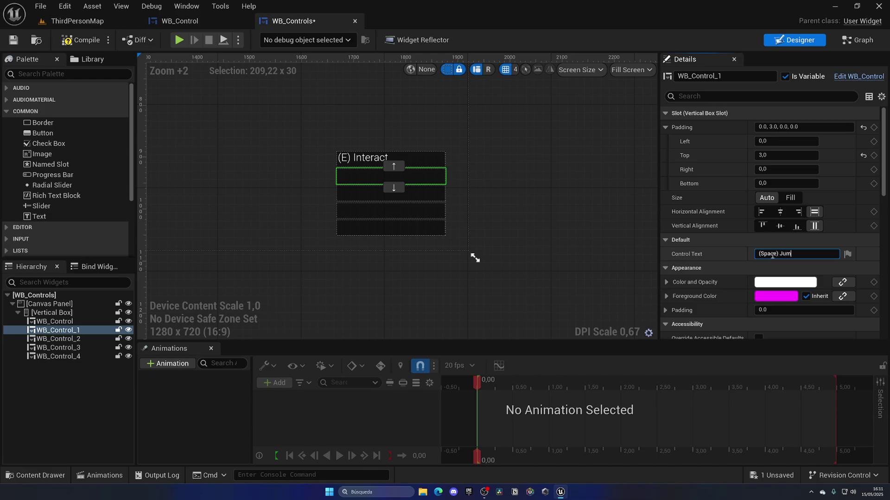
{"action": "type", "text": "p"}
{"action": "key", "text": "Return"}
{"action": "left_click", "coordinate": [344, 184]}
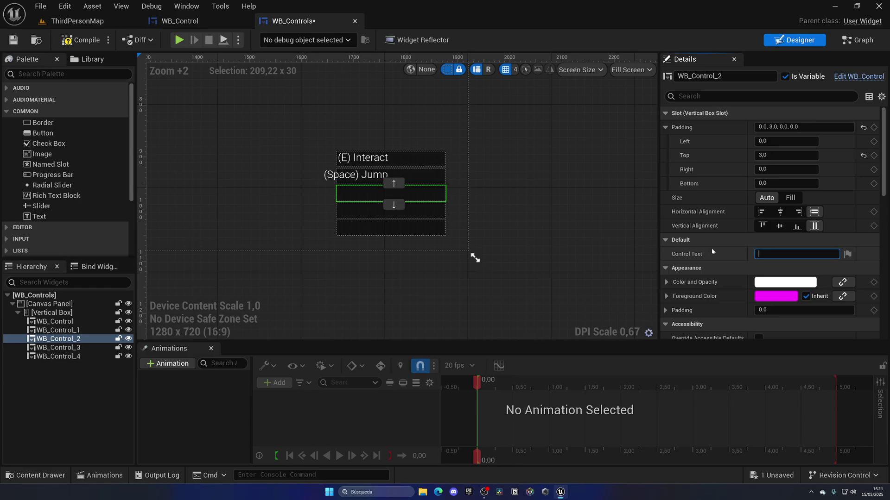
{"action": "type", "text": "(WASD) Move"}
Step: Label the fourth entry '(LeftMouse) Attack' and select the empty fifth entry
{"action": "left_click", "coordinate": [58, 348]}
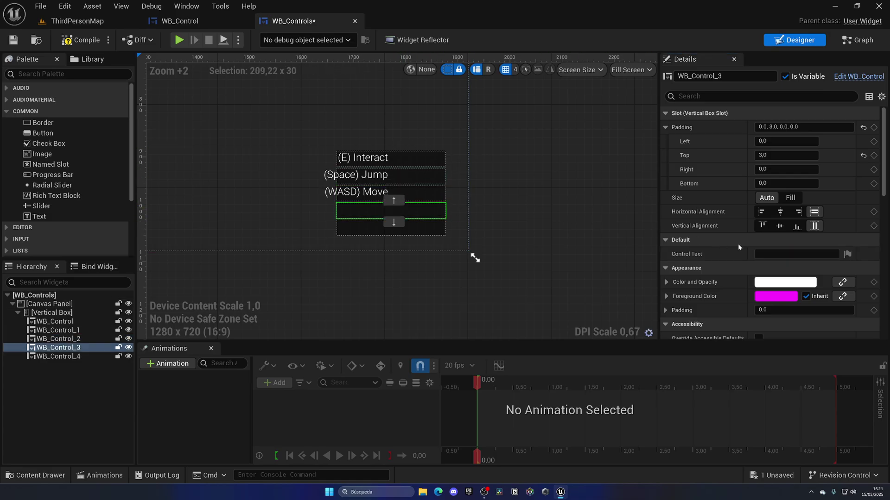
{"action": "left_click", "coordinate": [780, 253]}
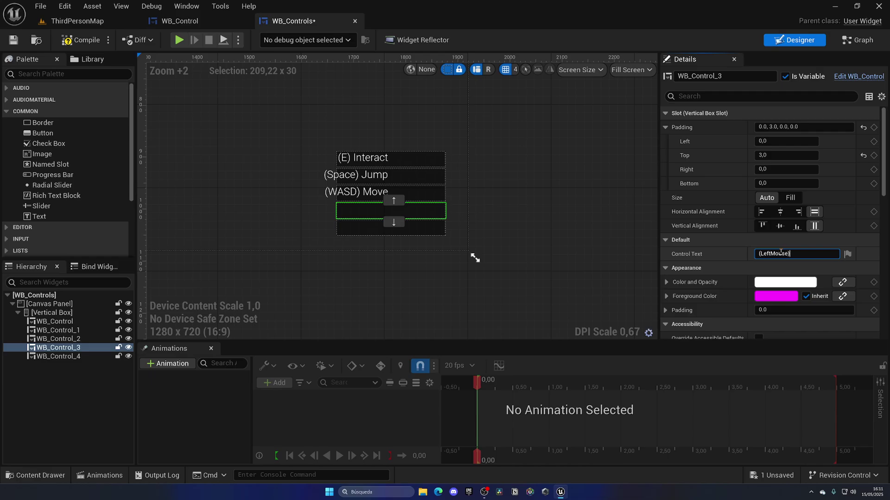
{"action": "type", "text": "(LeftMouse) Attack"}
{"action": "key", "text": "Return"}
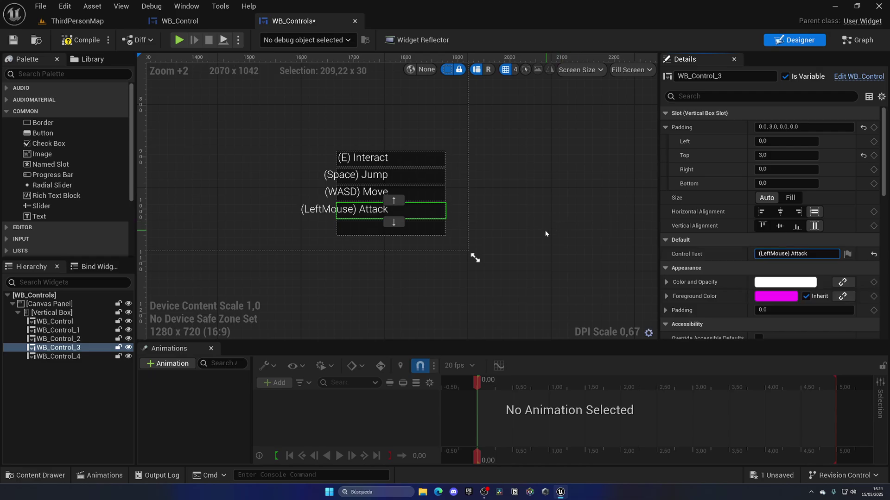
{"action": "left_click", "coordinate": [436, 233]}
Step: Delete the empty fifth entry, nudge the list box taller, and compile WB_Controls
{"action": "key", "text": "Delete"}
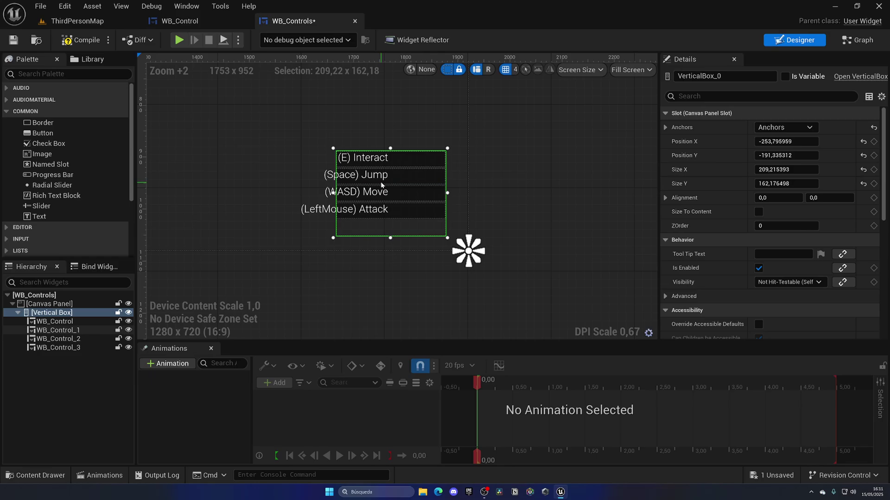
{"action": "left_click_drag", "start_coordinate": [389, 166], "coordinate": [389, 165]}
{"action": "left_click", "coordinate": [81, 40]}
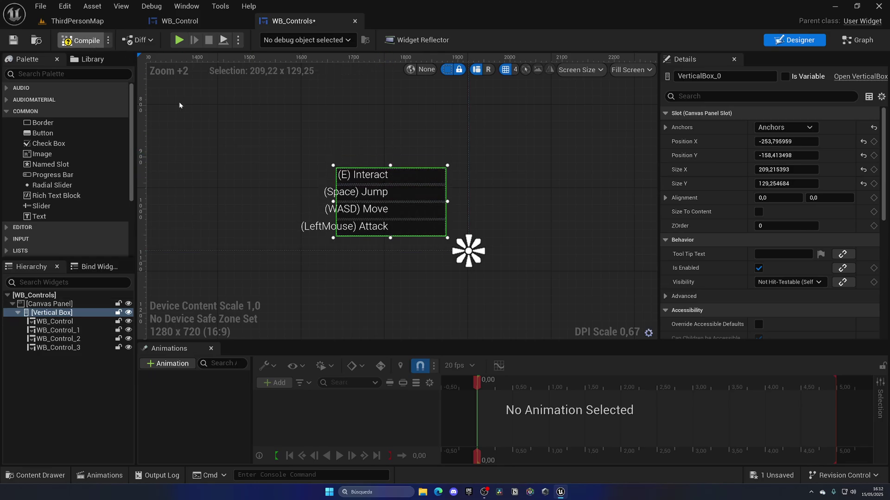
{"action": "scroll", "coordinate": [302, 186], "scroll_direction": "up", "scroll_amount": 1}
{"action": "left_click", "coordinate": [290, 303]}
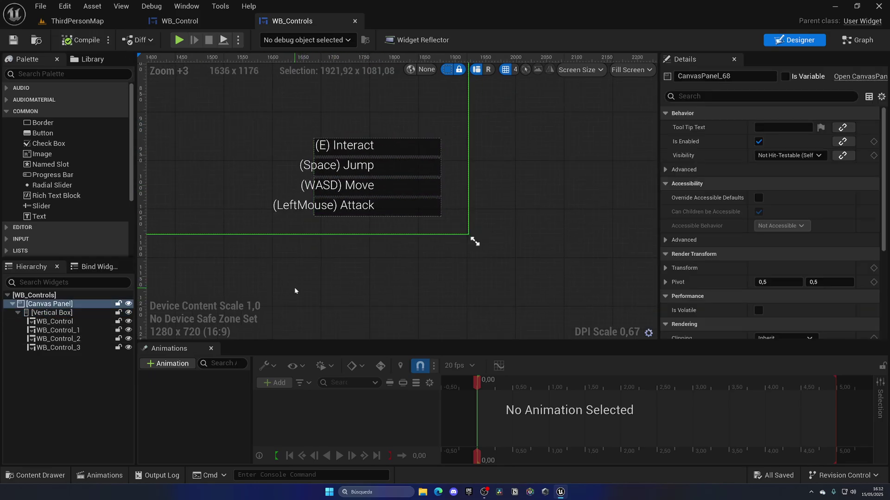
{"action": "left_click", "coordinate": [187, 6]}
Step: Try full-stretch anchors on WB_Control's Control Text, then undo the change
{"action": "left_click", "coordinate": [180, 20]}
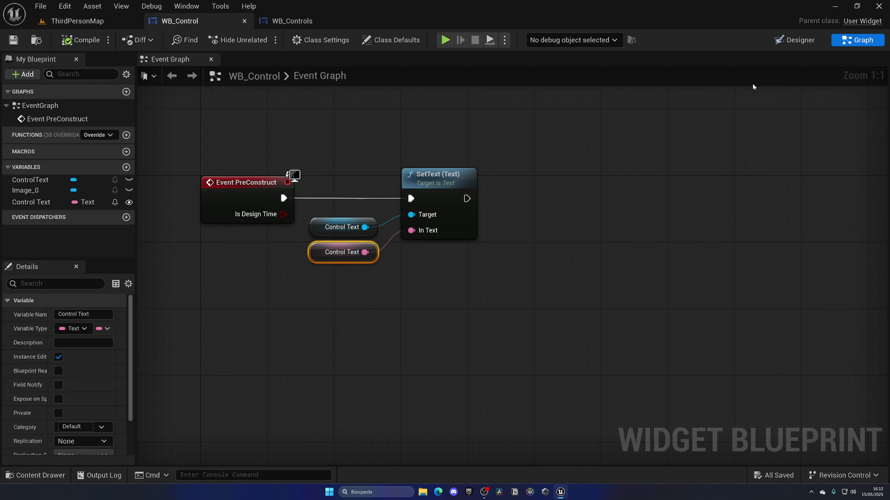
{"action": "left_click", "coordinate": [794, 40]}
{"action": "scroll", "coordinate": [355, 198], "scroll_direction": "up", "scroll_amount": 4}
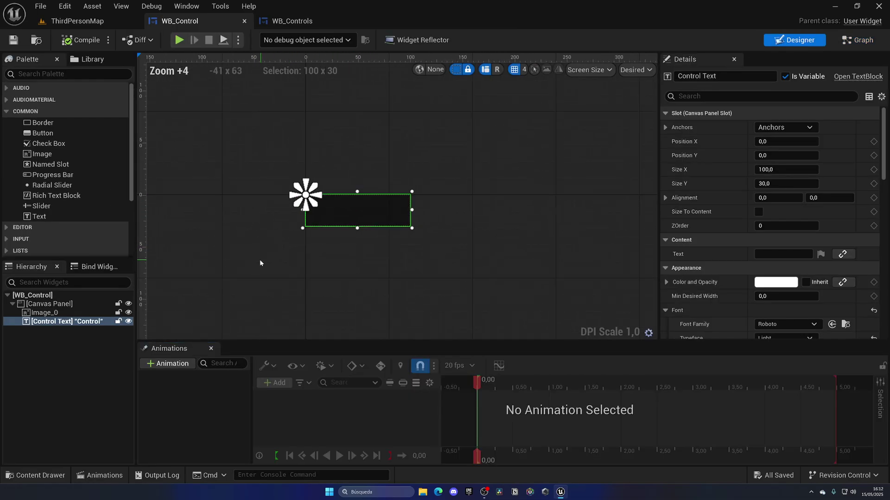
{"action": "scroll", "coordinate": [260, 262], "scroll_direction": "up", "scroll_amount": 2}
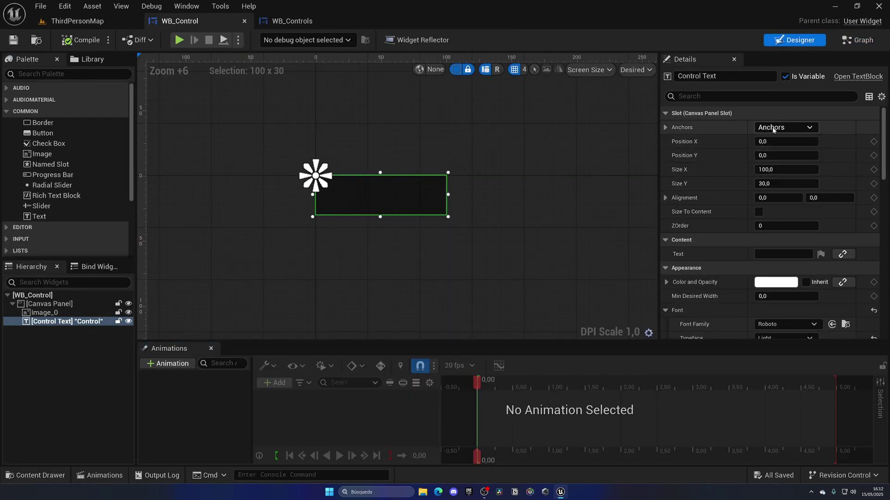
{"action": "left_click", "coordinate": [772, 127]}
{"action": "left_click", "coordinate": [869, 261]}
{"action": "scroll", "coordinate": [502, 148], "scroll_direction": "up", "scroll_amount": 6}
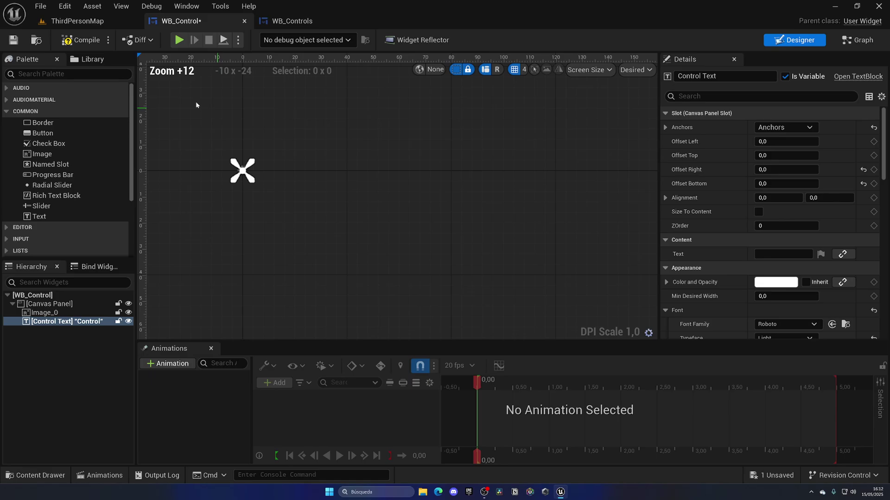
{"action": "left_click", "coordinate": [81, 40]}
{"action": "left_click", "coordinate": [292, 21]}
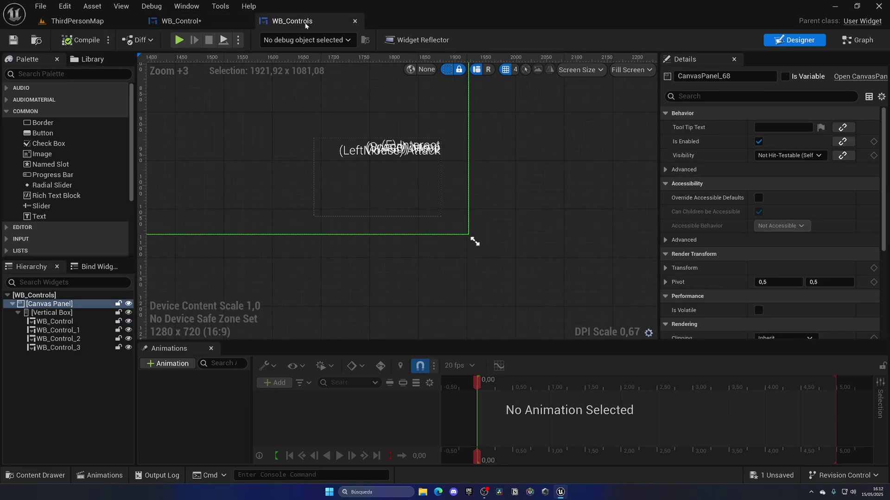
{"action": "left_click", "coordinate": [202, 22]}
{"action": "key", "text": "ctrl+z"}
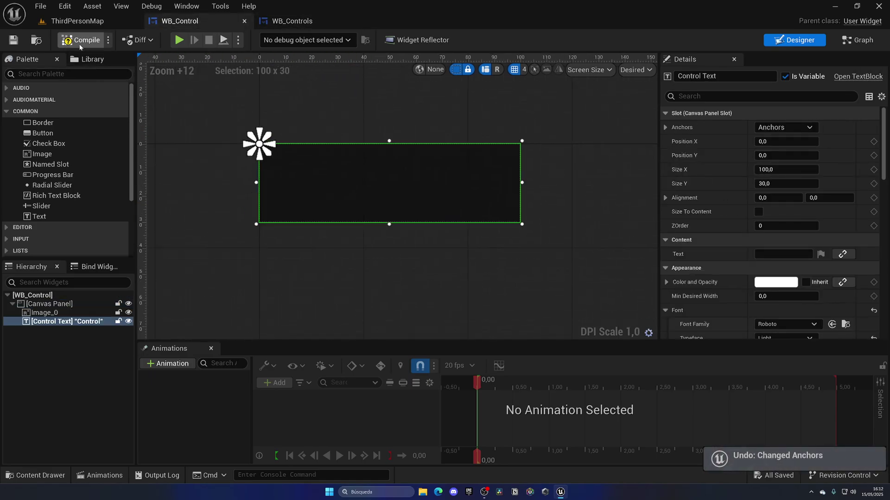
{"action": "left_click", "coordinate": [80, 45]}
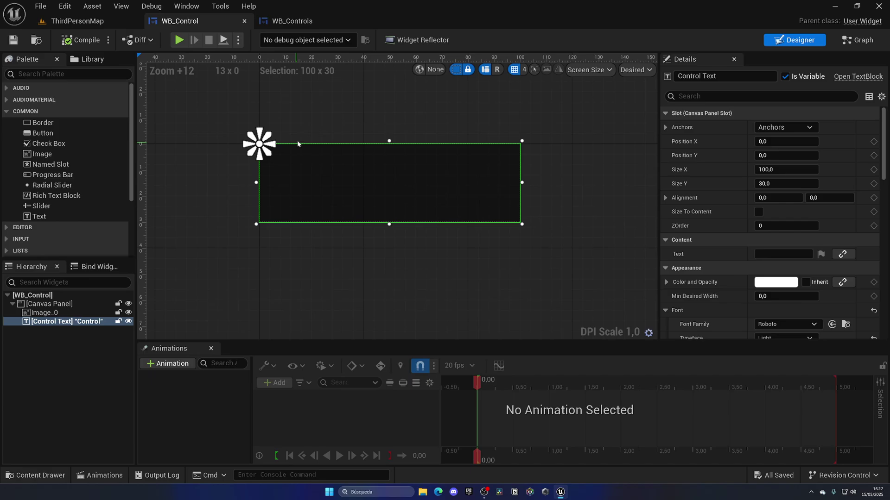
Step: Anchor Control Text top-right at Position X -100 and compile WB_Control
{"action": "left_click", "coordinate": [785, 127]}
{"action": "left_click", "coordinate": [859, 150]}
{"action": "right_click_drag", "start_coordinate": [454, 191], "coordinate": [437, 191]}
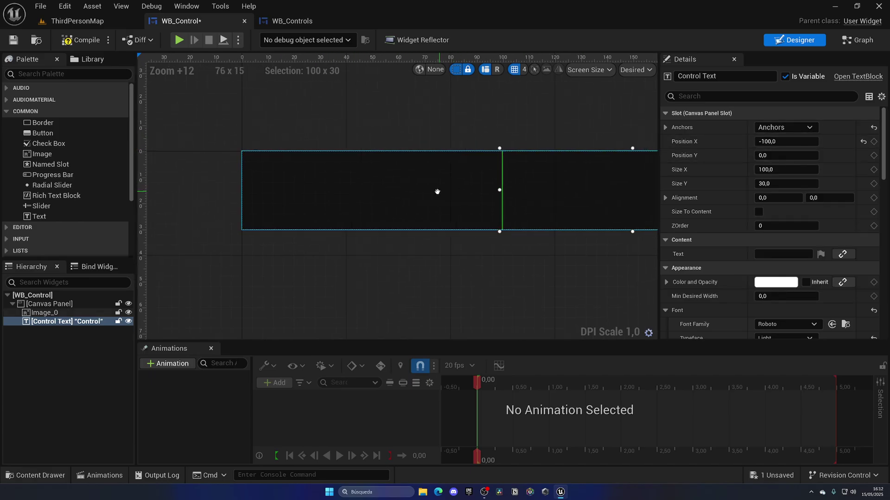
{"action": "scroll", "coordinate": [437, 191], "scroll_direction": "down", "scroll_amount": 4}
{"action": "left_click", "coordinate": [80, 40]}
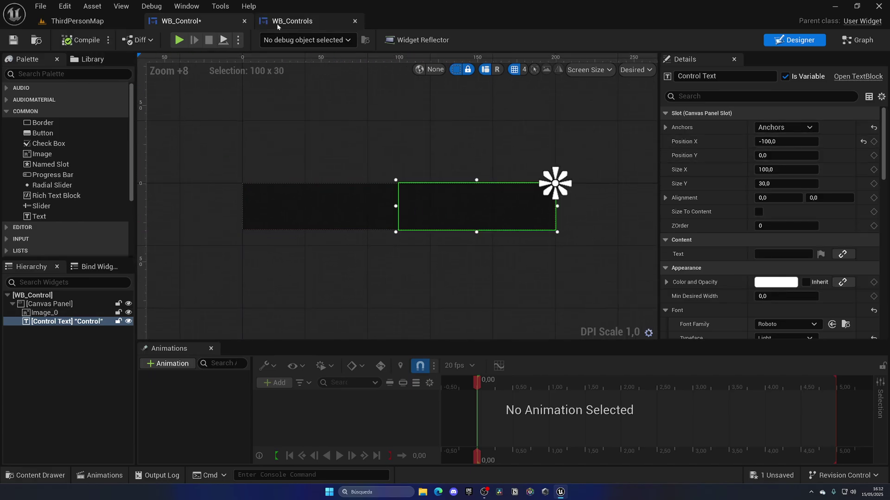
{"action": "left_click", "coordinate": [277, 23]}
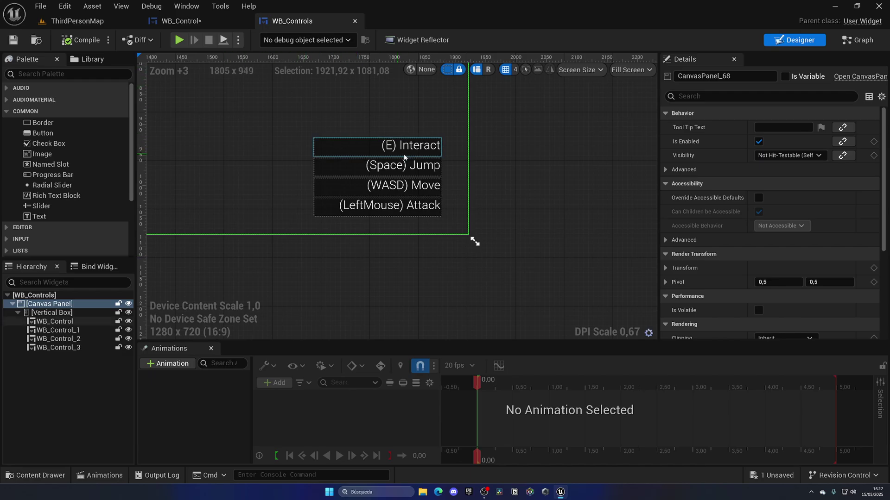
Step: Try Control Text horizontal alignments of 1,0 and 0,2, checking the result in WB_Controls
{"action": "left_click", "coordinate": [180, 21]}
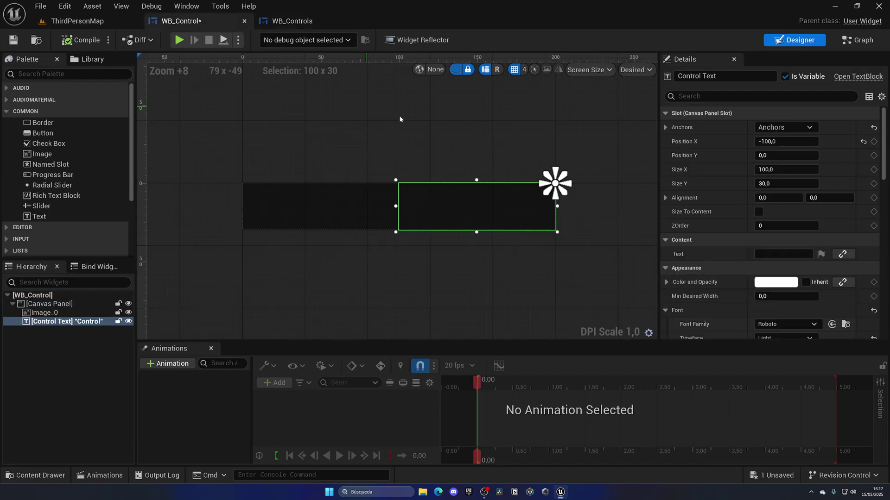
{"action": "left_click", "coordinate": [665, 128]}
{"action": "left_click", "coordinate": [666, 128]}
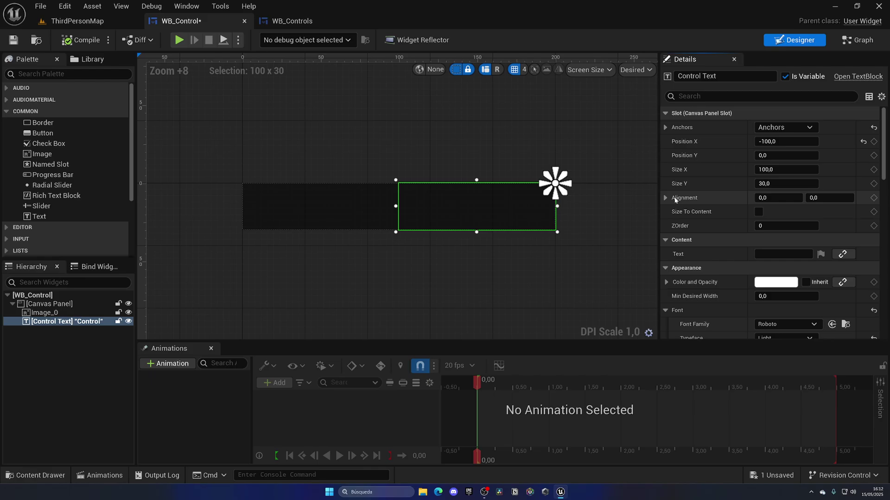
{"action": "left_click", "coordinate": [666, 128]}
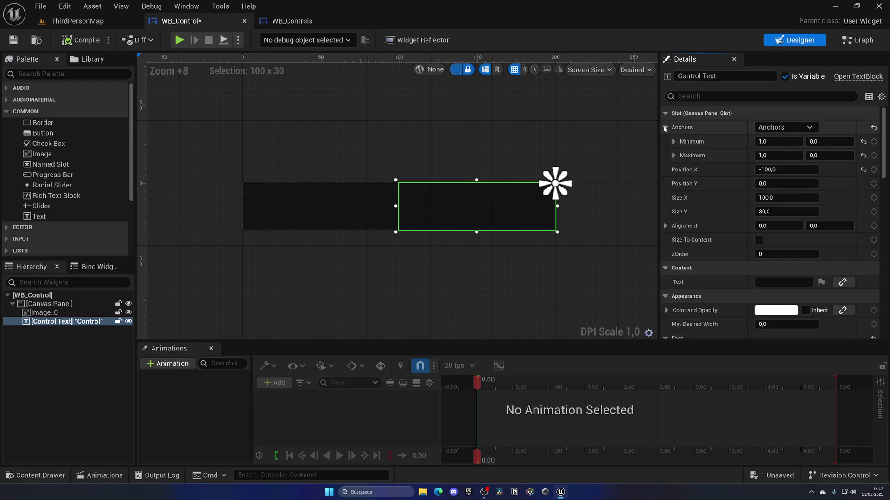
{"action": "left_click", "coordinate": [665, 128]}
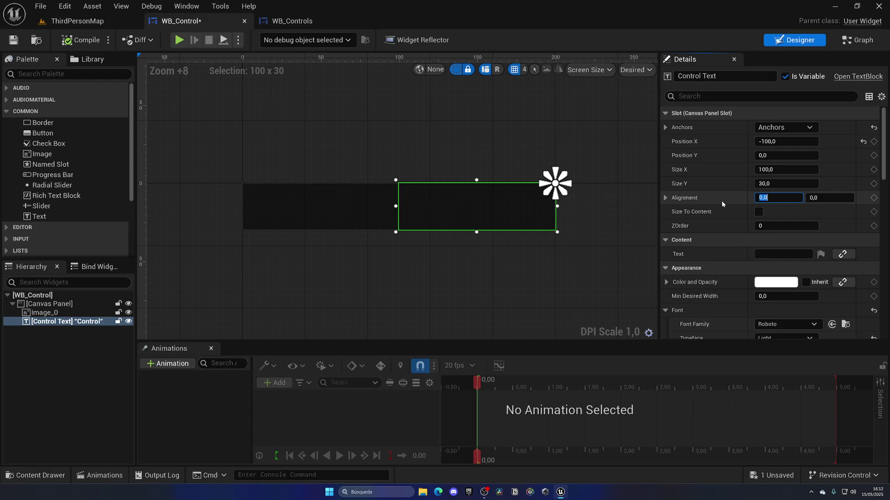
{"action": "type", "text": "1"}
{"action": "key", "text": "Return"}
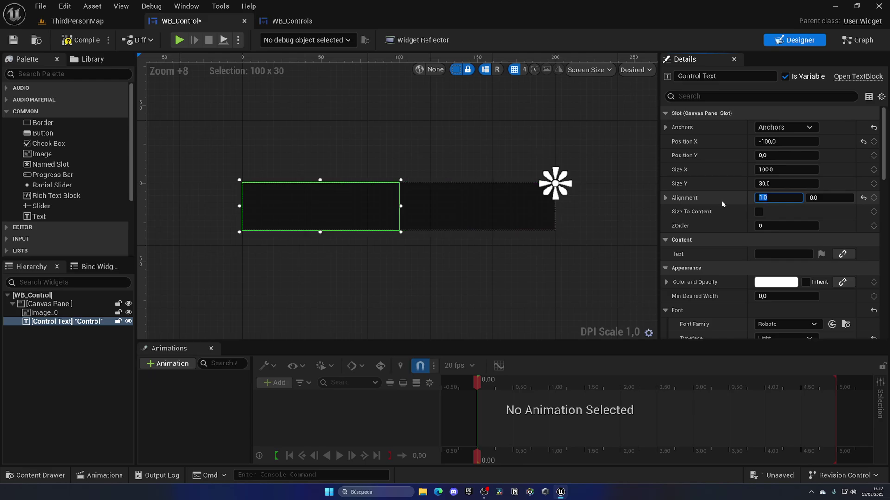
{"action": "type", "text": "0,2"}
{"action": "key", "text": "Return"}
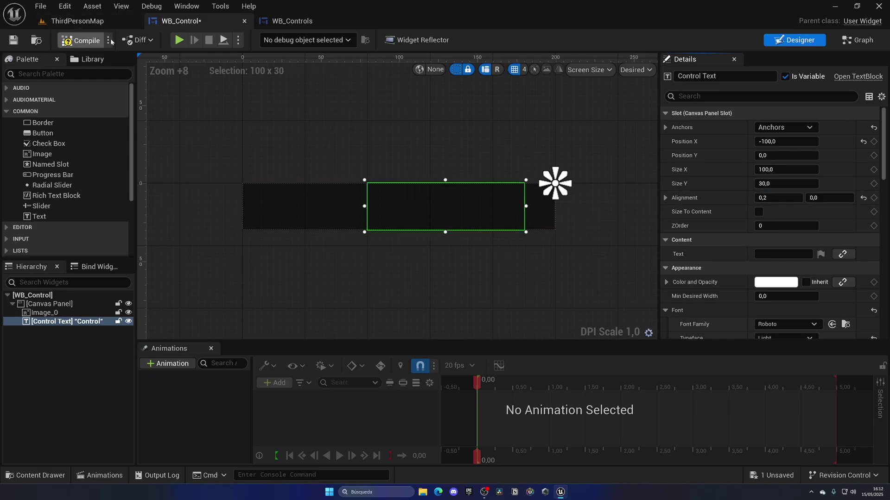
{"action": "left_click", "coordinate": [296, 21]}
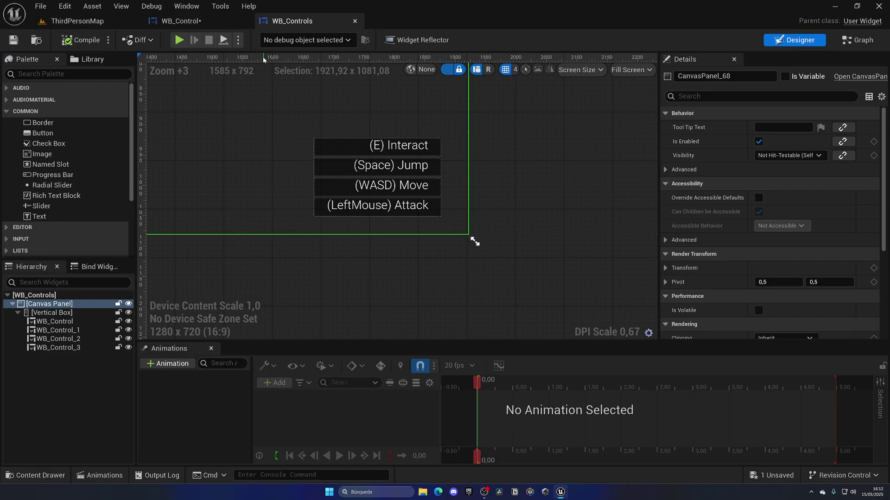
Step: Set Control Text's horizontal alignment to 0.1, compile and save, and review the WB_Controls rows
{"action": "left_click", "coordinate": [181, 21]}
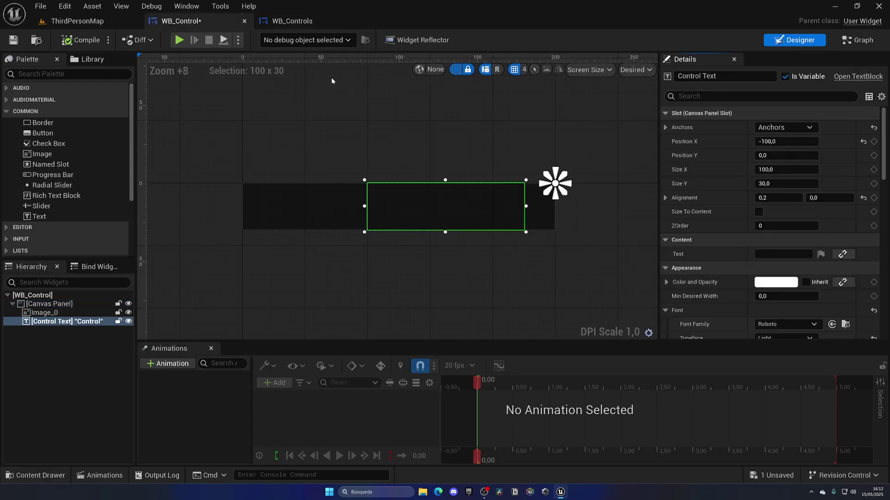
{"action": "left_click", "coordinate": [773, 196]}
{"action": "type", "text": ".1"}
{"action": "key", "text": "Return"}
{"action": "left_click", "coordinate": [81, 40]}
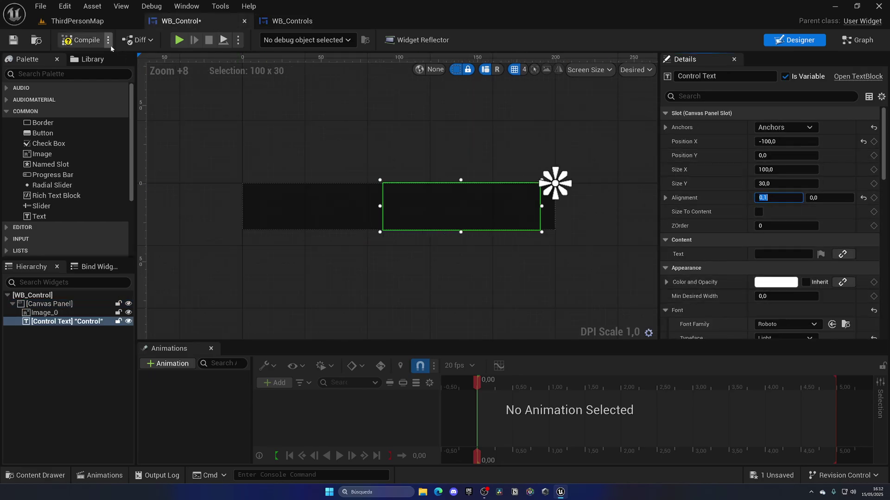
{"action": "left_click", "coordinate": [293, 21]}
{"action": "scroll", "coordinate": [486, 190], "scroll_direction": "up", "scroll_amount": 2}
{"action": "left_click", "coordinate": [487, 190]}
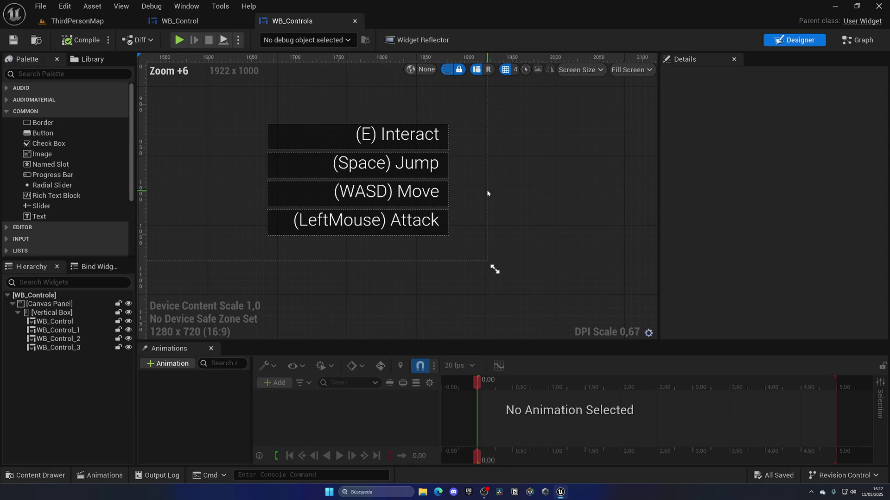
{"action": "scroll", "coordinate": [487, 190], "scroll_direction": "down", "scroll_amount": 5}
Step: Close the widget editors and open BP_ThirdPersonCharacter from Content > ThirdPerson > Blueprints
{"action": "right_click_drag", "start_coordinate": [451, 243], "coordinate": [350, 225]}
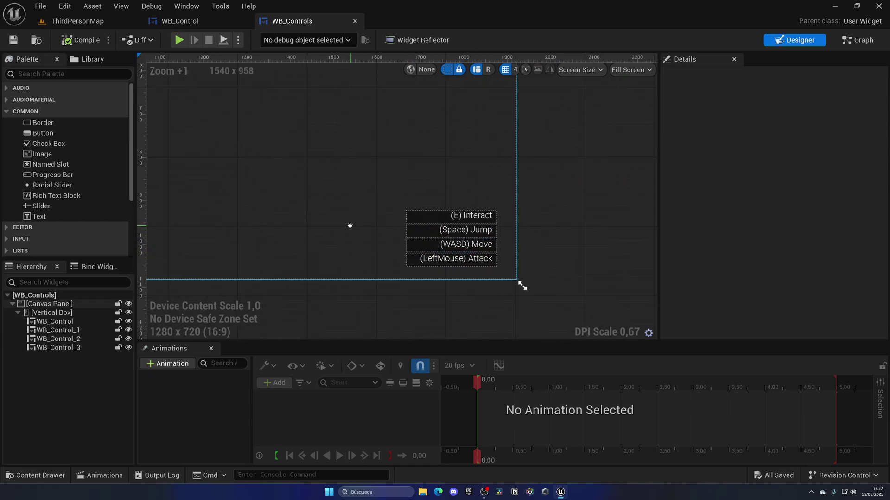
{"action": "left_click", "coordinate": [78, 21]}
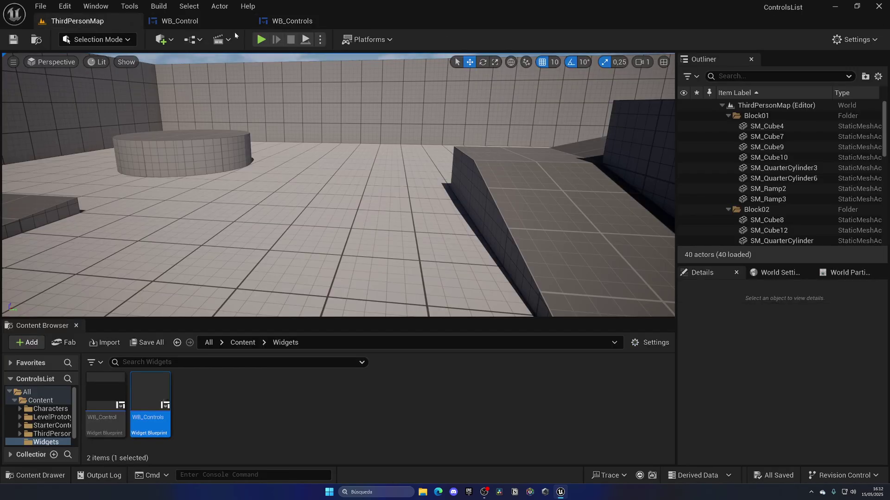
{"action": "middle_click", "coordinate": [206, 19]}
{"action": "middle_click", "coordinate": [207, 19]}
{"action": "left_click", "coordinate": [243, 342]}
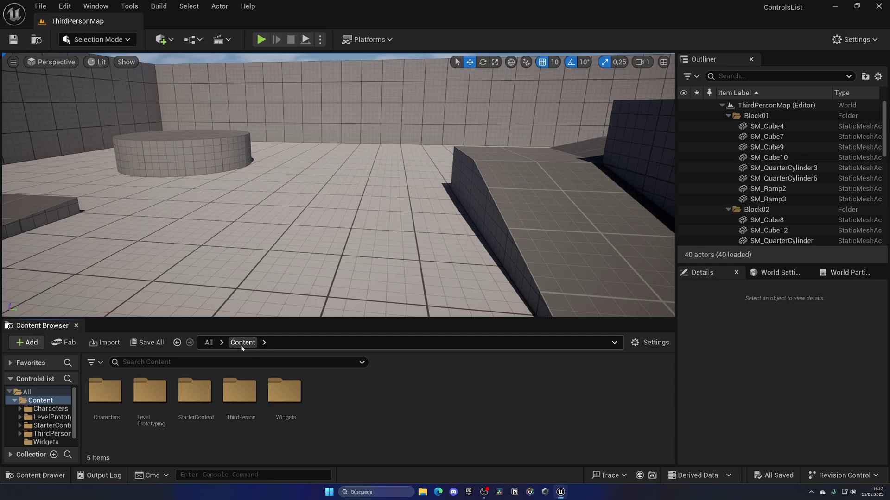
{"action": "double_click", "coordinate": [240, 394]}
{"action": "double_click", "coordinate": [126, 402]}
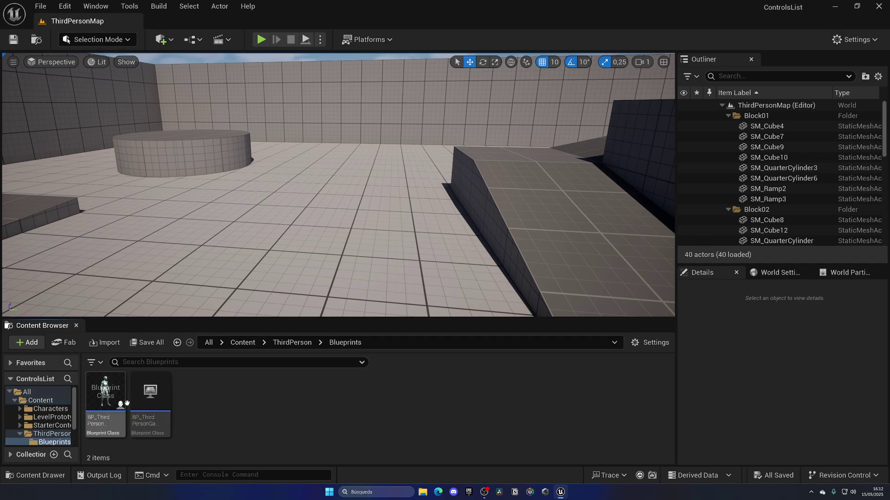
{"action": "double_click", "coordinate": [118, 402]}
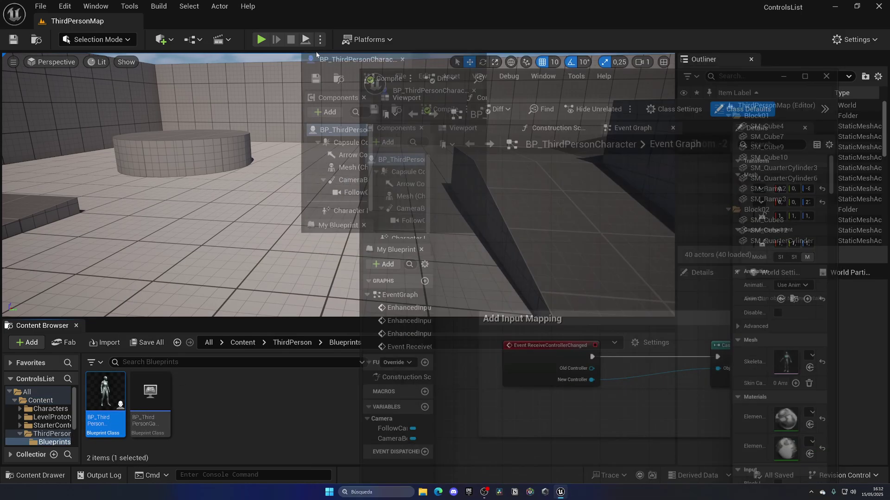
Step: Find the end of the Add Mapping Context chain and pull a new exec connection from it
{"action": "scroll", "coordinate": [368, 169], "scroll_direction": "down", "scroll_amount": 3}
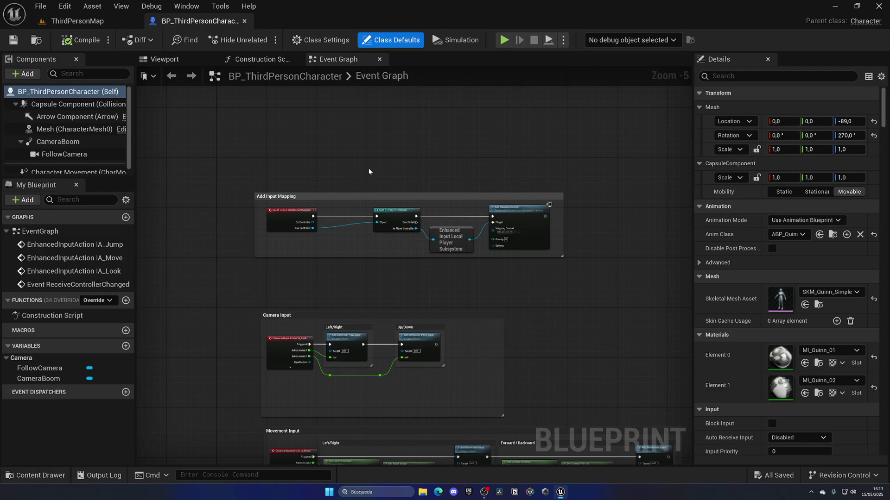
{"action": "scroll", "coordinate": [214, 188], "scroll_direction": "up", "scroll_amount": 3}
{"action": "right_click_drag", "start_coordinate": [215, 189], "coordinate": [152, 125]}
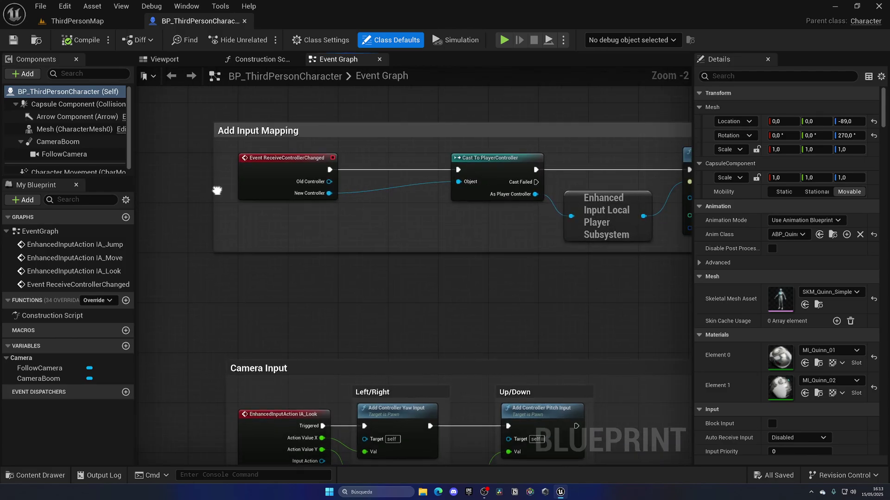
{"action": "left_click", "coordinate": [291, 162]}
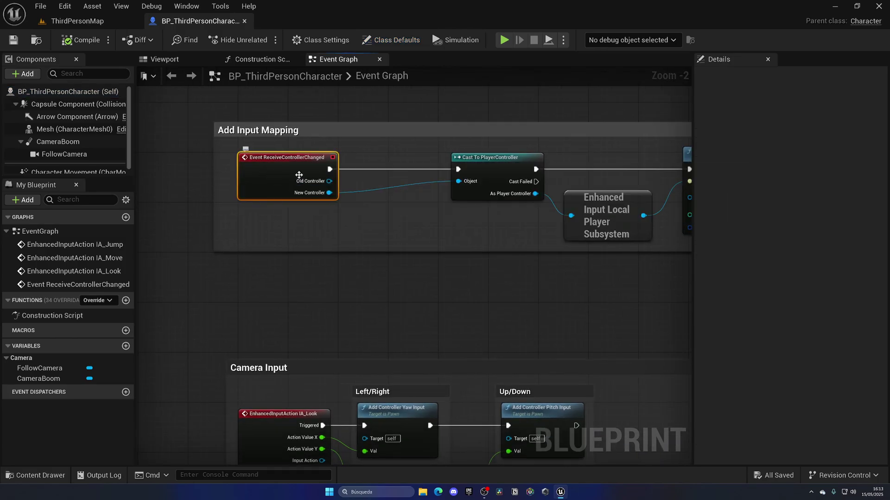
{"action": "scroll", "coordinate": [321, 217], "scroll_direction": "down", "scroll_amount": 2}
{"action": "right_click_drag", "start_coordinate": [413, 225], "coordinate": [328, 235]}
{"action": "scroll", "coordinate": [328, 235], "scroll_direction": "up", "scroll_amount": 3}
{"action": "left_click_drag", "start_coordinate": [410, 234], "coordinate": [467, 230]}
Step: Add a Create Widget node for WB_Controls feeding an Add to Viewport node
{"action": "type", "text": "create widget"}
{"action": "key", "text": "Return"}
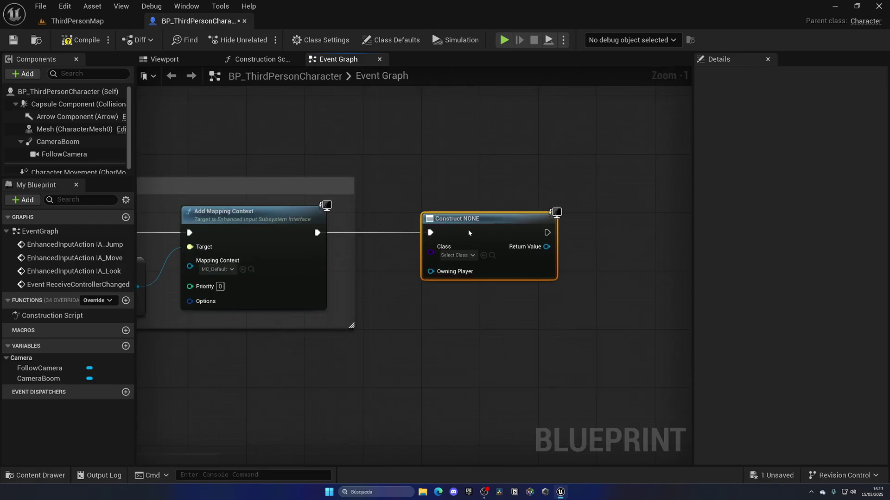
{"action": "left_click", "coordinate": [463, 256]}
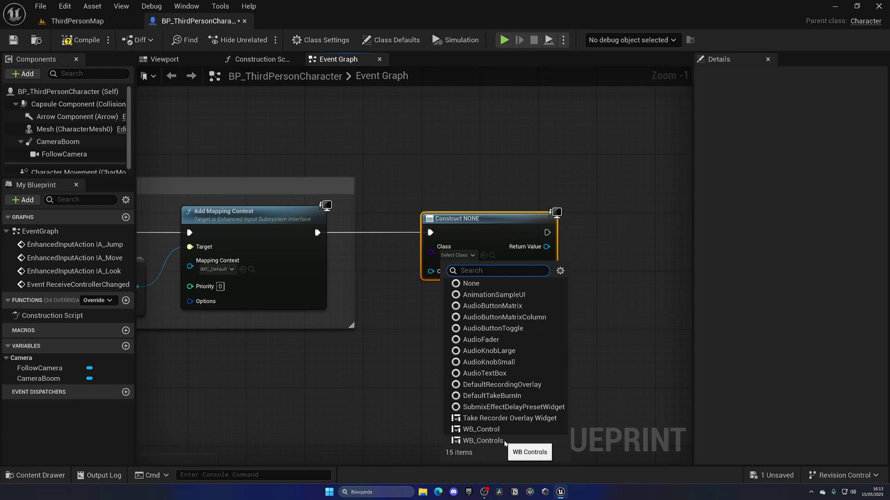
{"action": "left_click", "coordinate": [482, 440]}
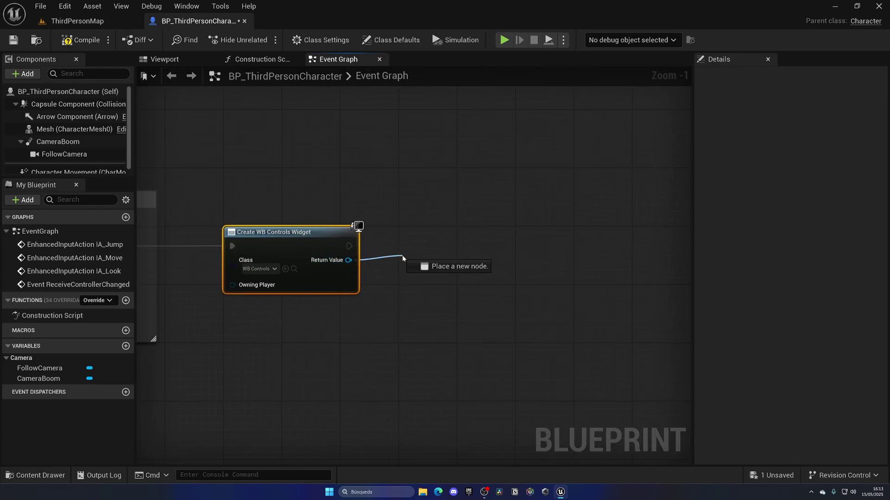
{"action": "left_click_drag", "start_coordinate": [402, 259], "coordinate": [413, 259]}
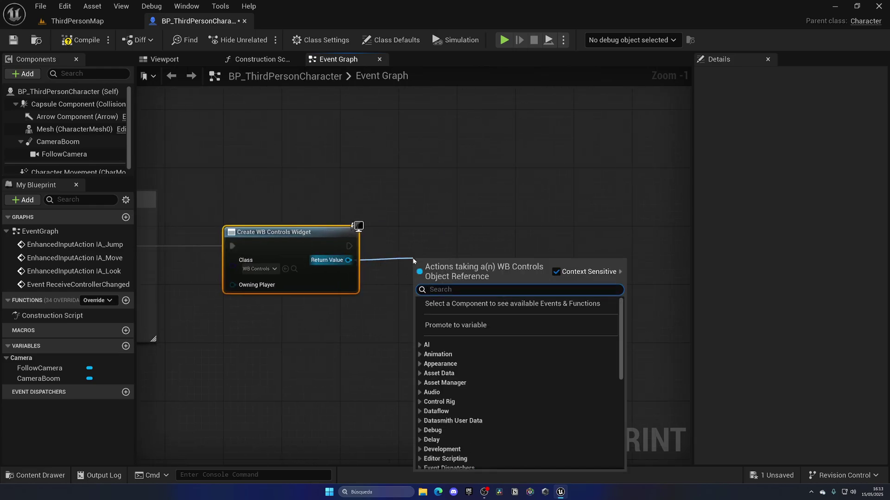
{"action": "type", "text": "add to view"}
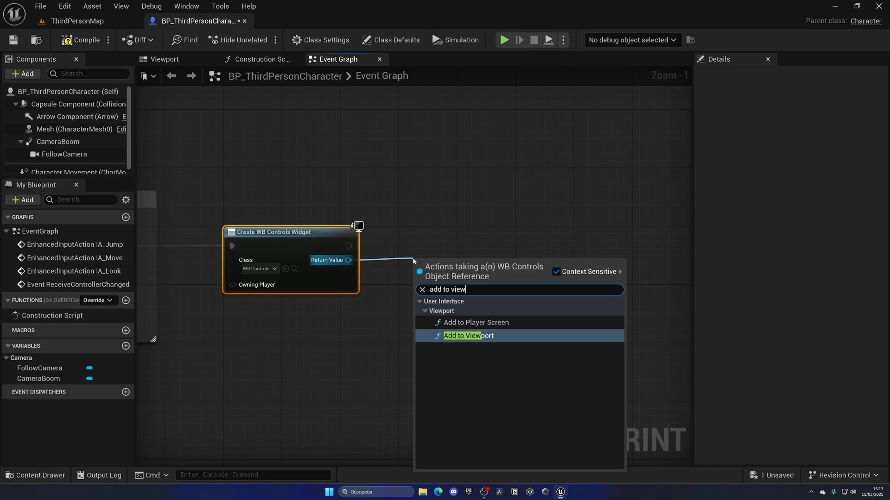
{"action": "key", "text": "Return"}
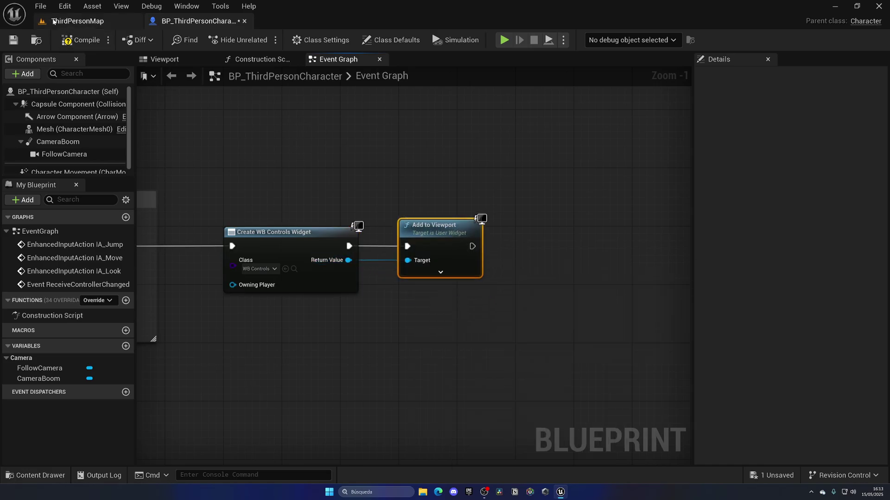
Step: Play the level, walk forward to check the controls overlay, then stop the session
{"action": "key", "text": "alt+p"}
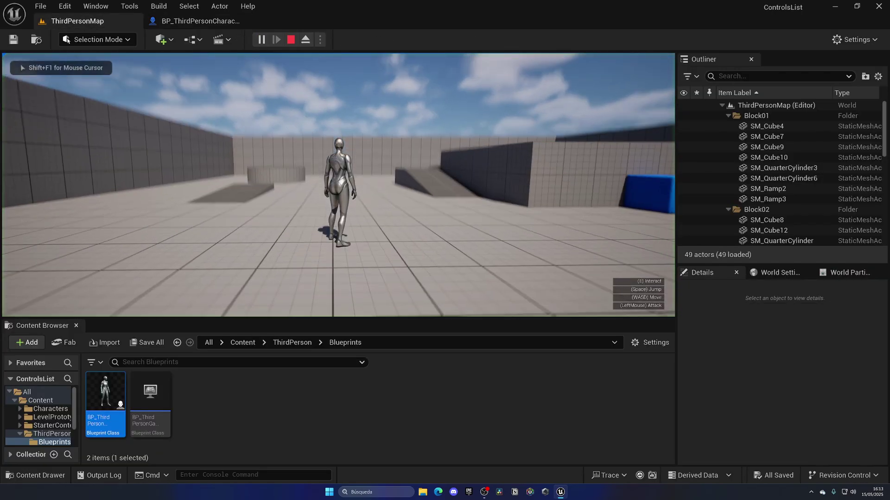
{"action": "key", "text": "w"}
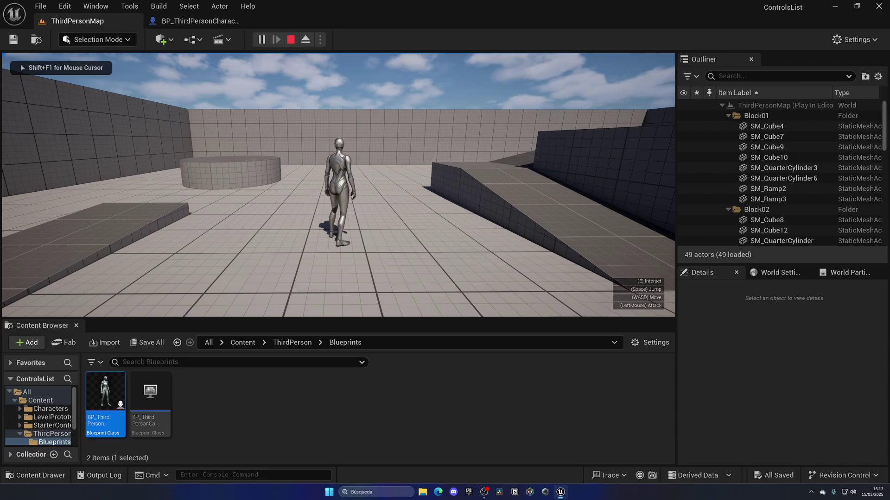
{"action": "key", "text": "Escape"}
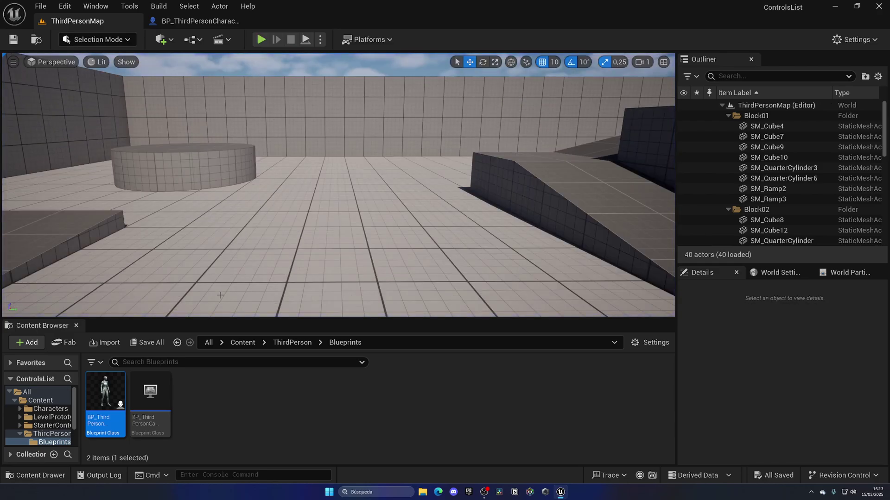
Step: Open the WB_Control widget from the Widgets content folder
{"action": "left_click", "coordinate": [242, 343]}
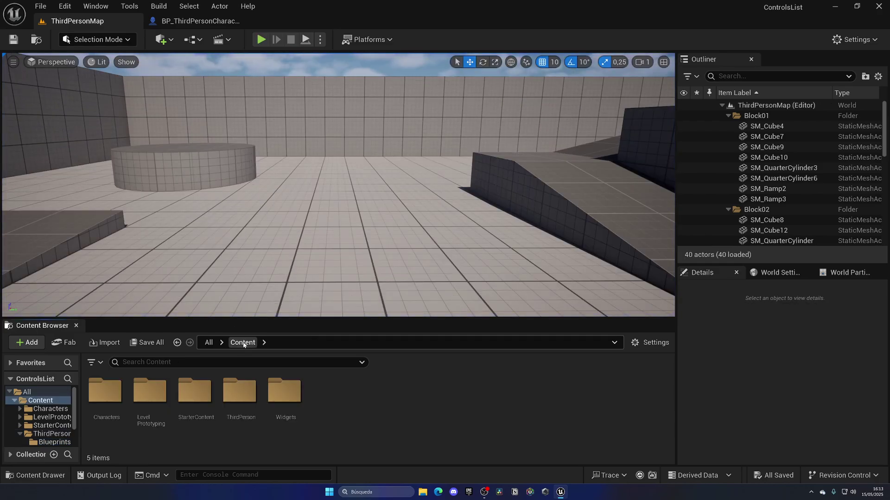
{"action": "double_click", "coordinate": [280, 394]}
{"action": "double_click", "coordinate": [148, 397]}
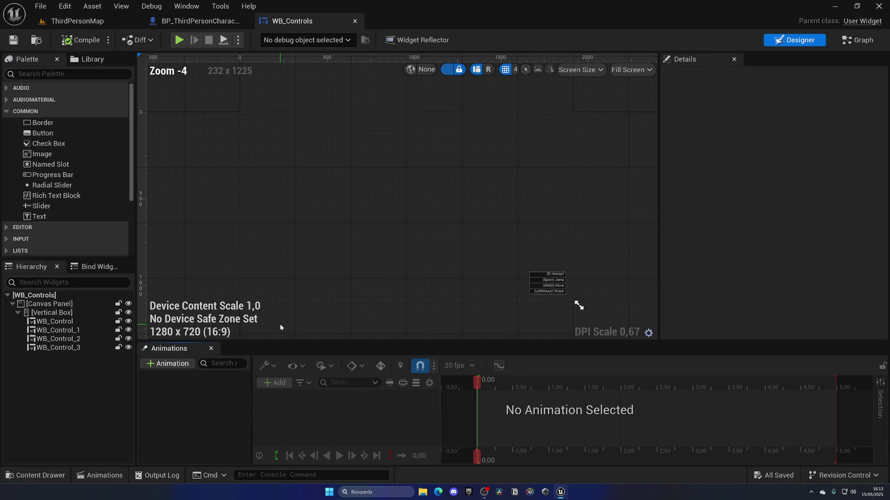
{"action": "left_click", "coordinate": [111, 22]}
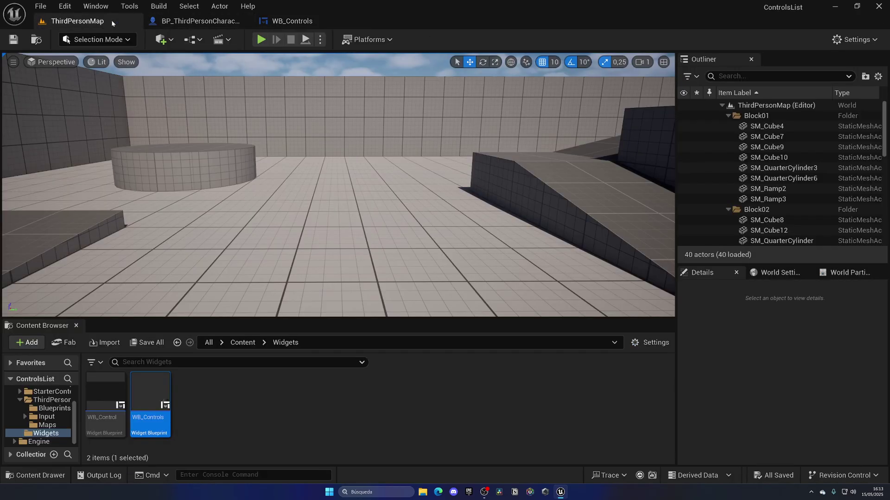
{"action": "double_click", "coordinate": [109, 378]}
Step: Set the Control Text font size to 35, then save and compile WB_Control
{"action": "left_click", "coordinate": [76, 322]}
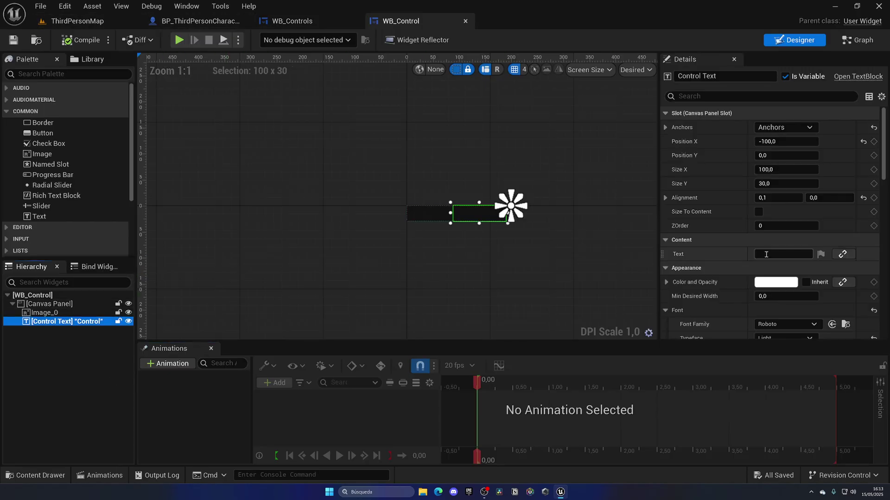
{"action": "scroll", "coordinate": [736, 279], "scroll_direction": "down", "scroll_amount": 1}
{"action": "left_click", "coordinate": [763, 270]}
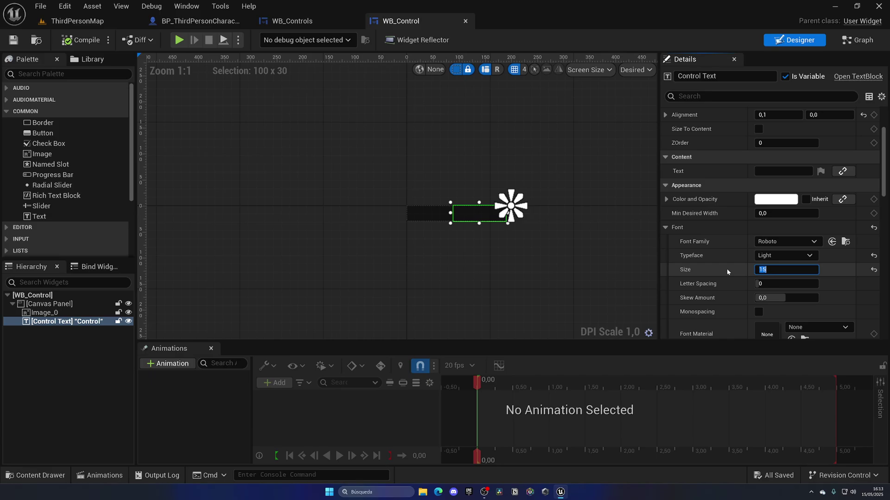
{"action": "type", "text": "35"}
{"action": "key", "text": "Return"}
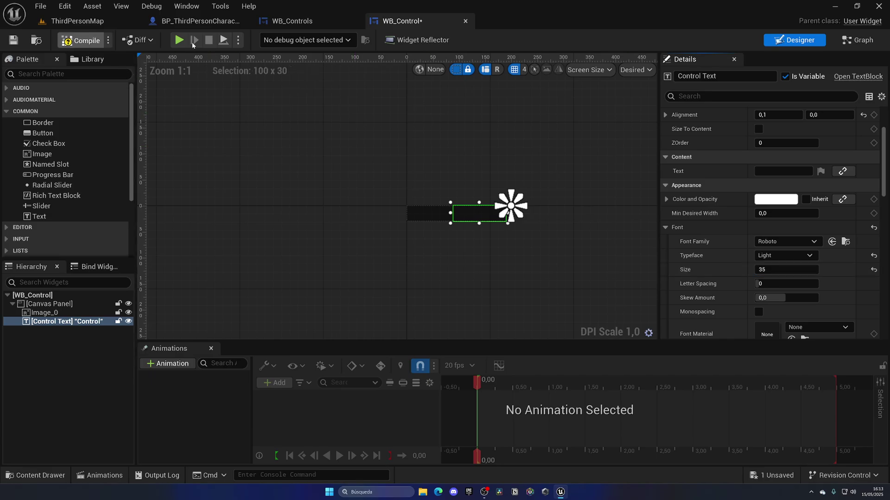
{"action": "key", "text": "ctrl+s"}
{"action": "left_click", "coordinate": [292, 20]}
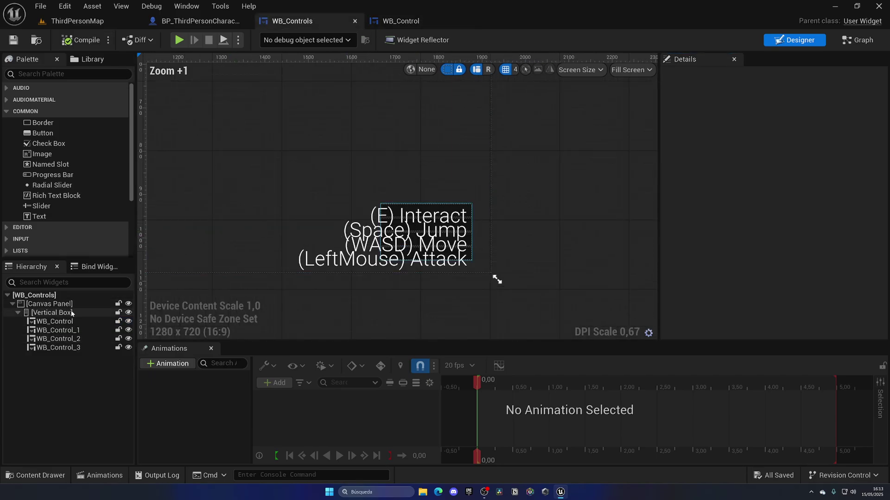
Step: Try enlarging the vertical box, then undo that resize and the earlier edits
{"action": "left_click", "coordinate": [72, 313]}
{"action": "left_click_drag", "start_coordinate": [378, 201], "coordinate": [297, 145]}
{"action": "key", "text": "ctrl+z"}
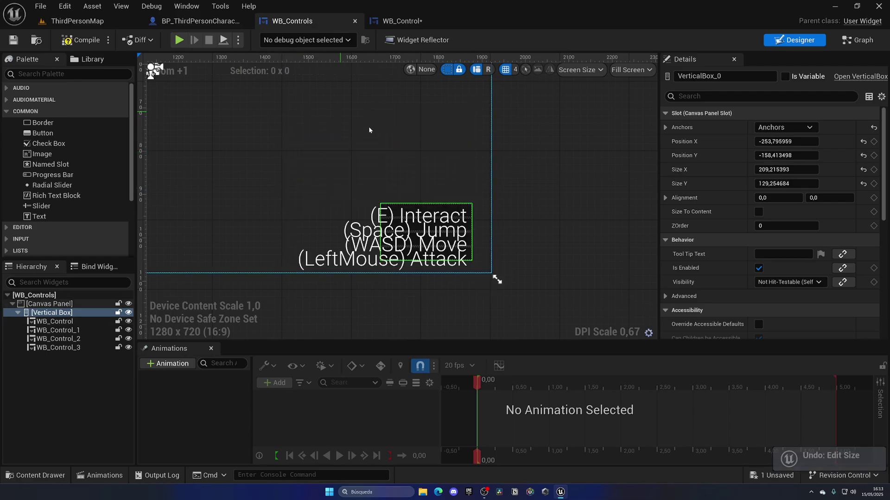
{"action": "key", "text": "ctrl+z"}
{"action": "key", "text": "ctrl+z"}
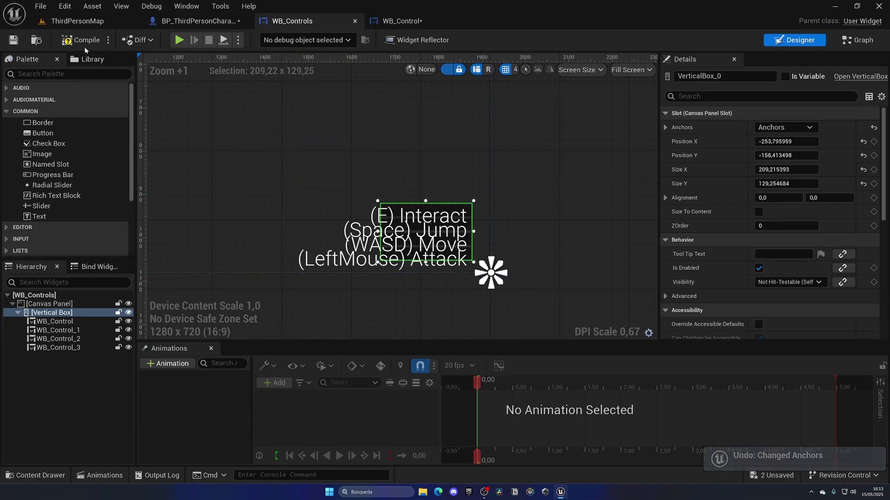
{"action": "key", "text": "ctrl+z"}
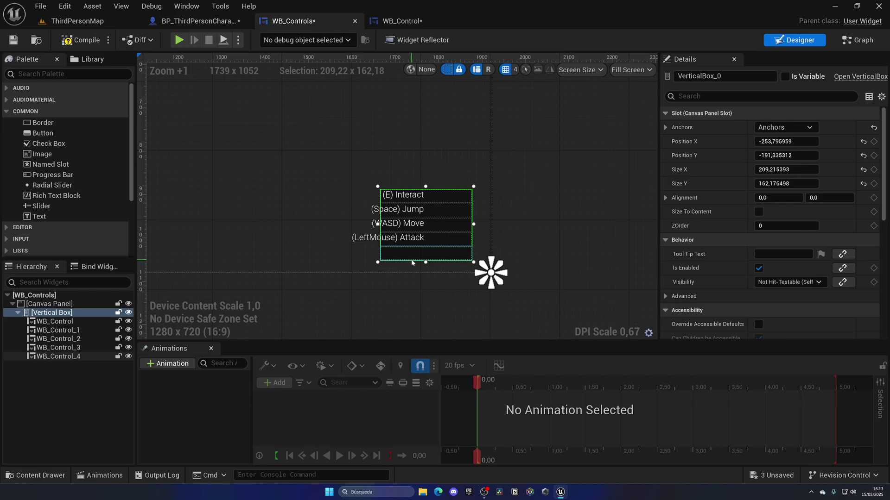
{"action": "key", "text": "ctrl+z"}
{"action": "key", "text": "ctrl+z"}
{"action": "key", "text": "ctrl+z"}
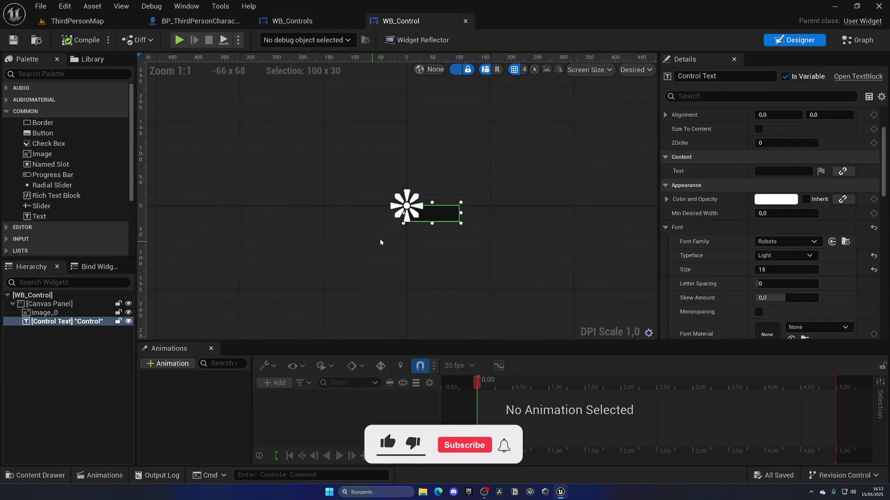
Step: Anchor Control Text to the top-right with Alignment X 1 and check the WB_Controls layout
{"action": "scroll", "coordinate": [788, 139], "scroll_direction": "up", "scroll_amount": 3}
{"action": "left_click", "coordinate": [788, 127]}
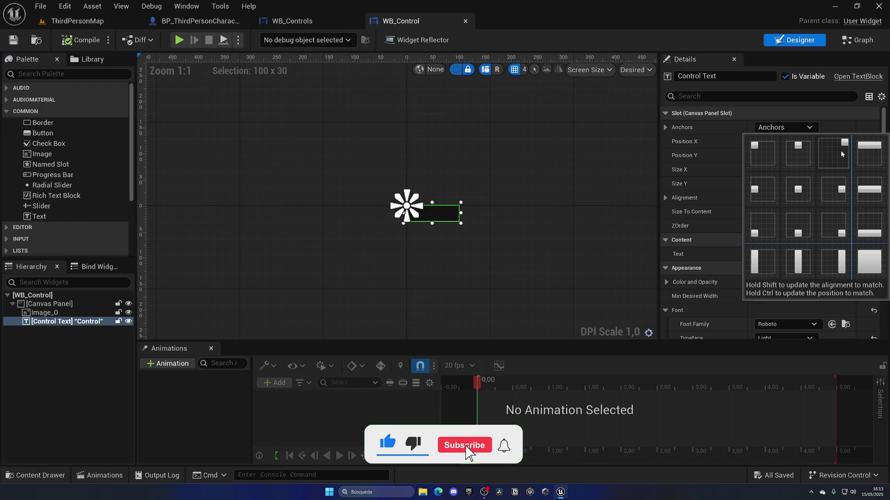
{"action": "left_click", "coordinate": [842, 153]}
{"action": "left_click", "coordinate": [771, 198]}
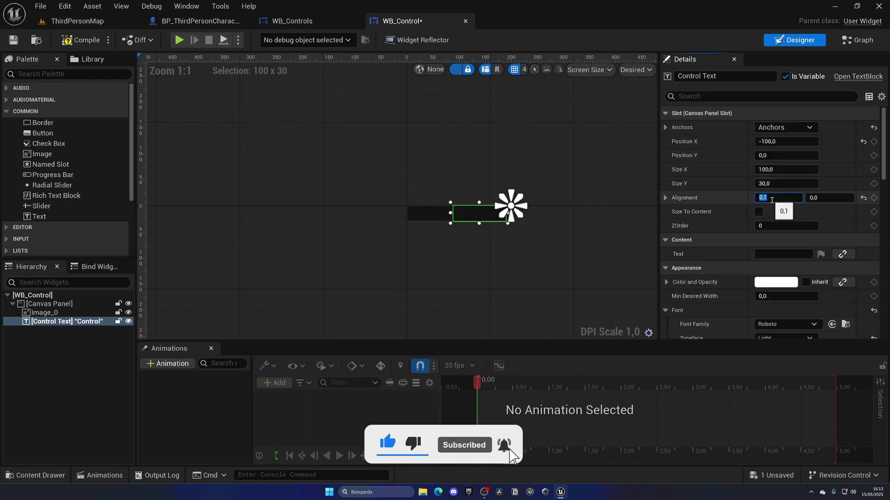
{"action": "left_click", "coordinate": [289, 26]}
{"action": "scroll", "coordinate": [441, 189], "scroll_direction": "up", "scroll_amount": 3}
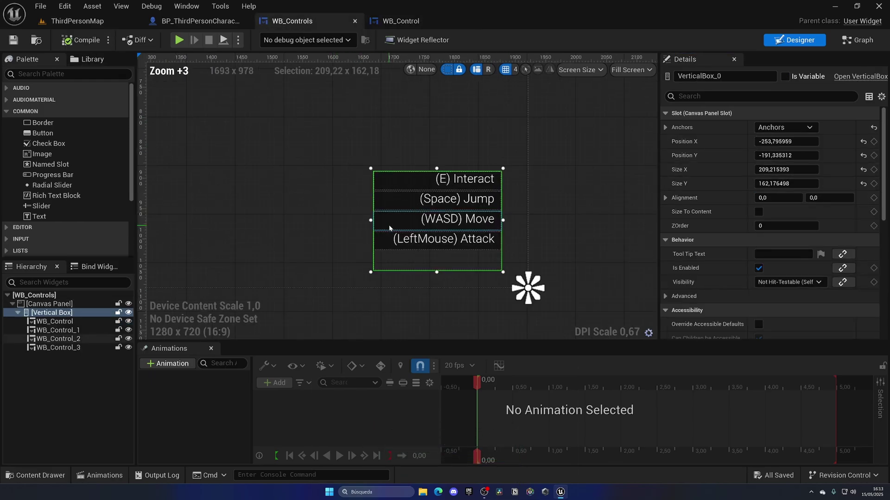
{"action": "left_click", "coordinate": [554, 303]}
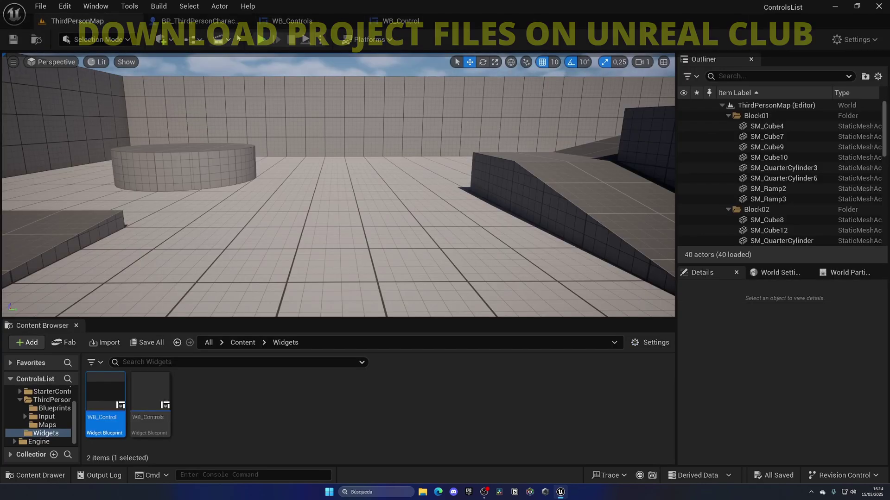
Step: After a quick test play, add a Create Widget node for WB_Controls following Add Mapping Context
{"action": "key", "text": "alt+p"}
{"action": "key", "text": "w"}
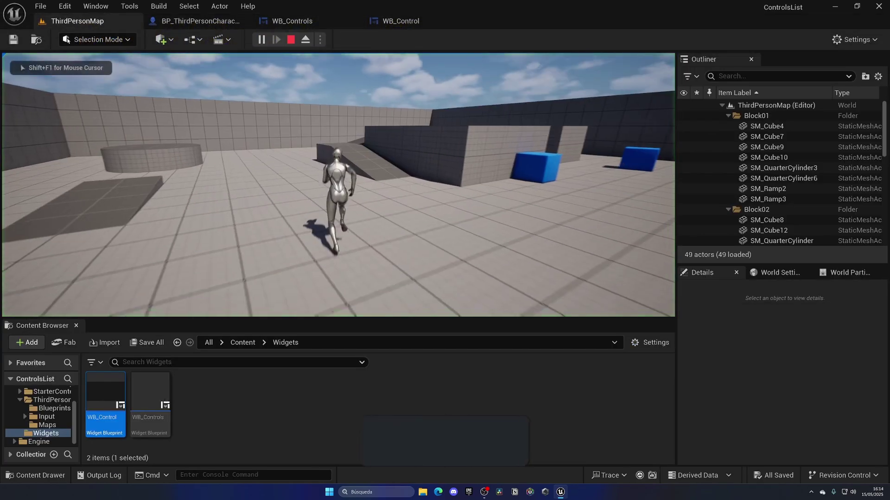
{"action": "left_click", "coordinate": [200, 21]}
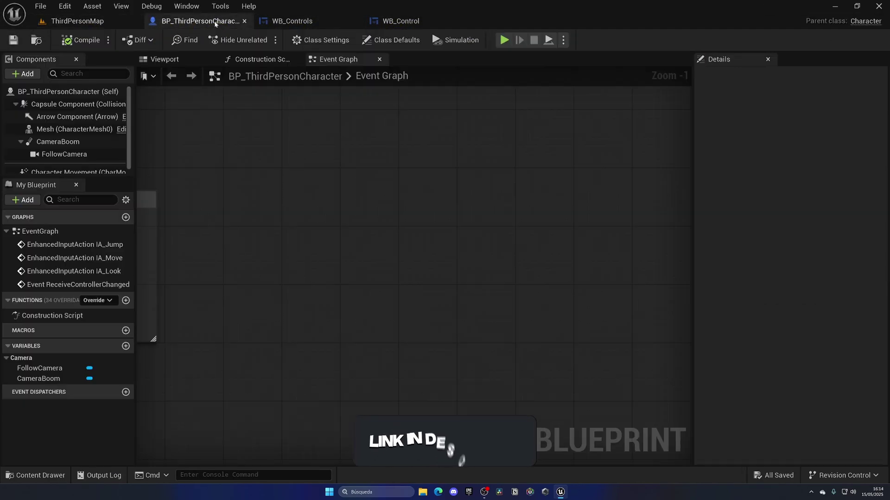
{"action": "scroll", "coordinate": [407, 173], "scroll_direction": "up", "scroll_amount": 5}
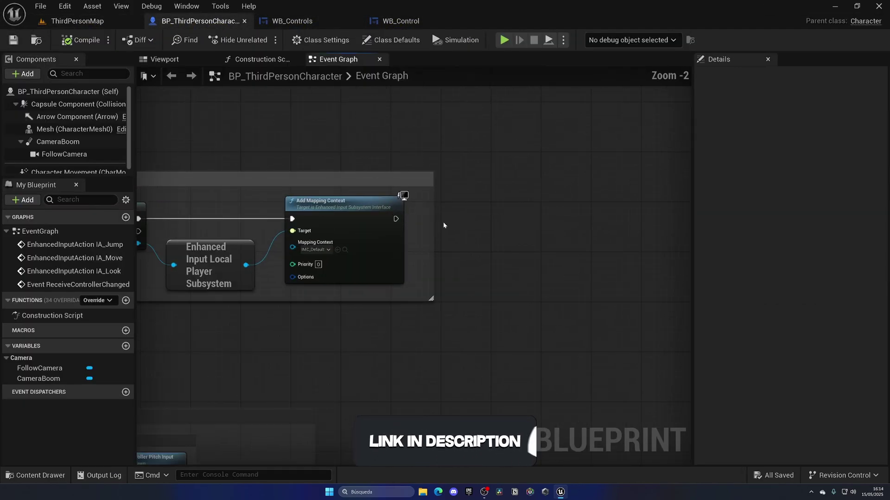
{"action": "left_click_drag", "start_coordinate": [397, 219], "coordinate": [516, 211]}
{"action": "type", "text": "create widget"}
{"action": "key", "text": "Return"}
{"action": "left_click", "coordinate": [521, 237]}
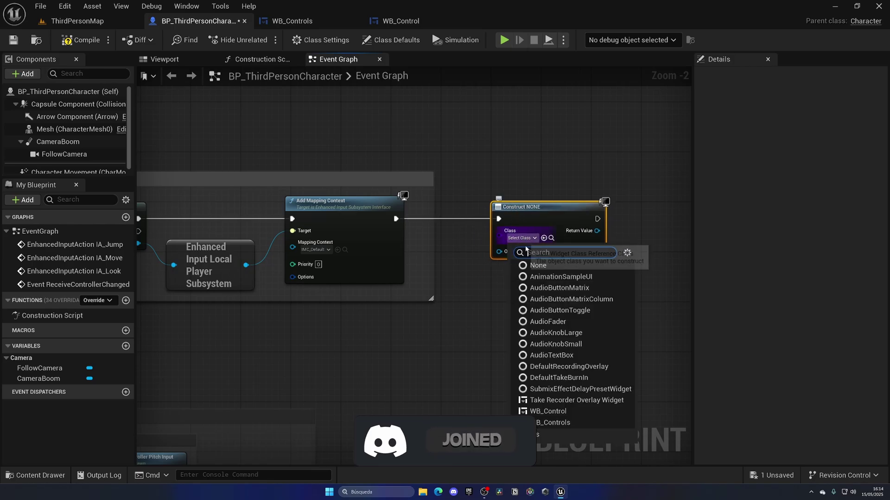
{"action": "left_click", "coordinate": [542, 424]}
Step: Wire the created widget's Return Value into a new Add to Viewport node
{"action": "right_click_drag", "start_coordinate": [599, 245], "coordinate": [330, 218]}
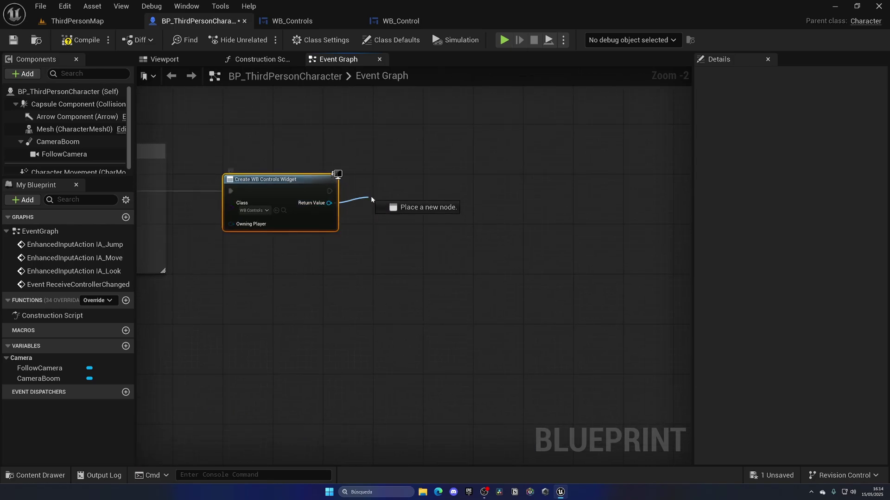
{"action": "left_click_drag", "start_coordinate": [371, 199], "coordinate": [376, 199]}
{"action": "type", "text": "add to"}
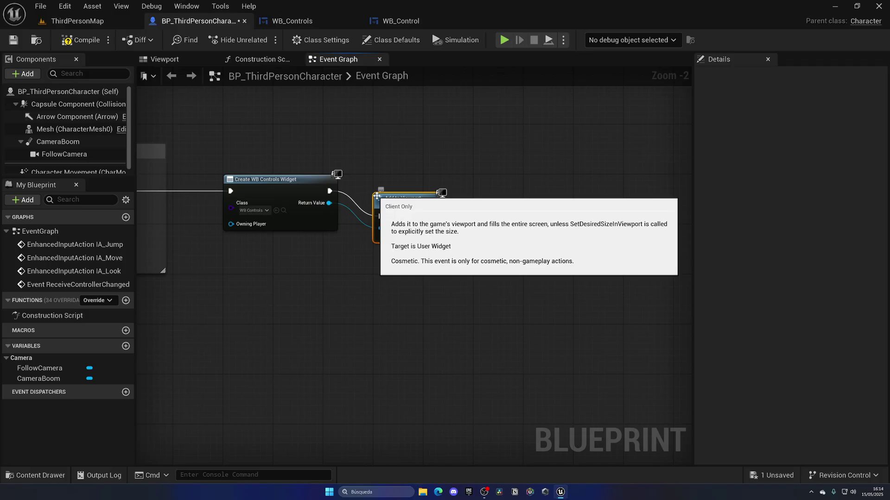
{"action": "key", "text": "Return"}
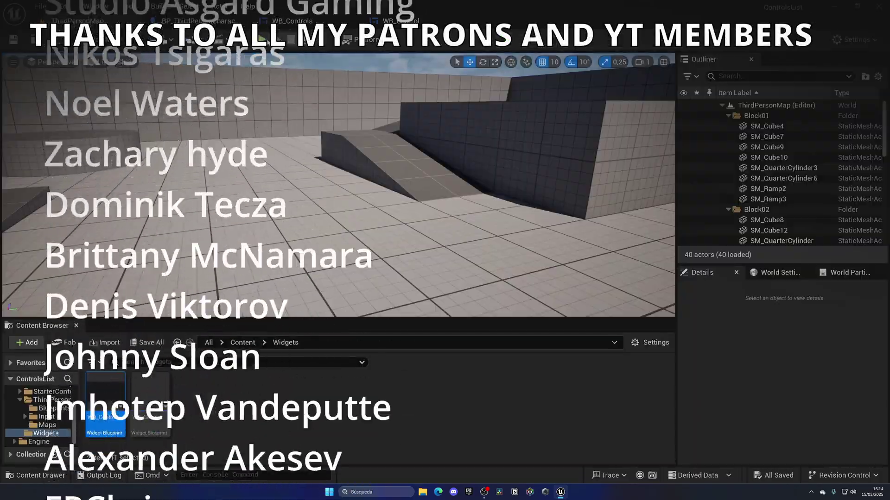
Step: Play the level and run the character over the ramp and blocks with the controls list showing
{"action": "key", "text": "alt+p"}
{"action": "key", "text": "w"}
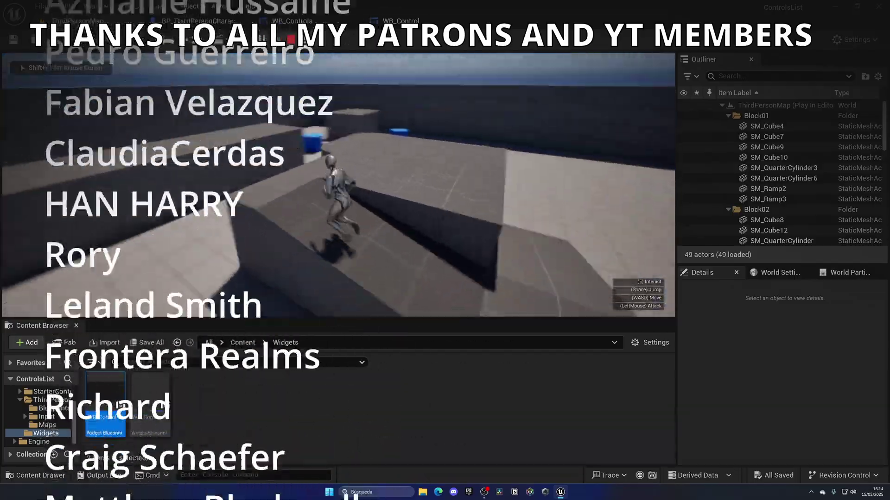
{"action": "key", "text": "w"}
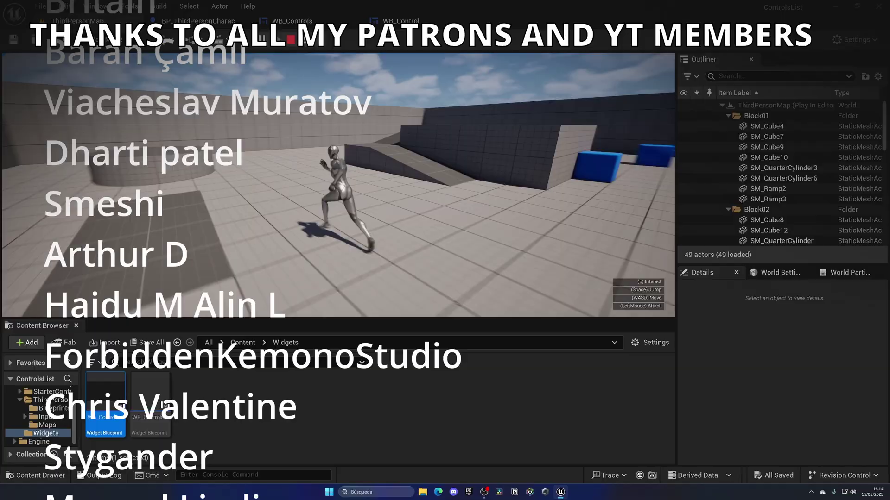
{"action": "key", "text": "w"}
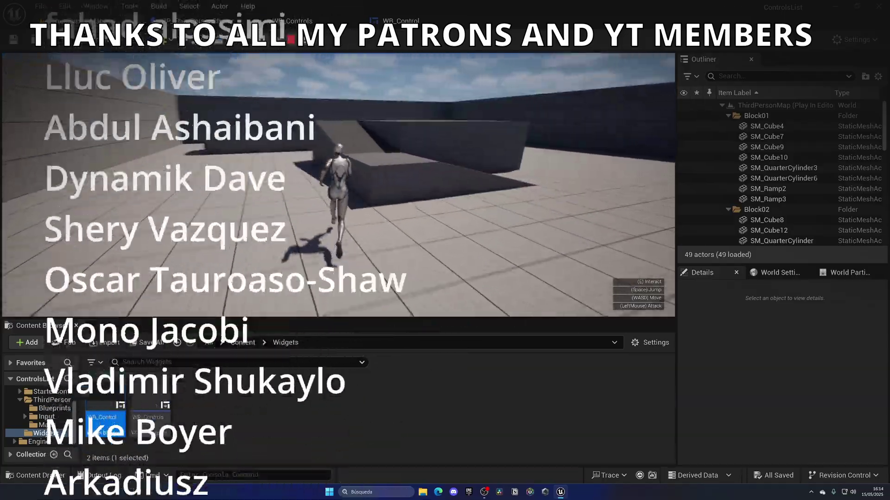
{"action": "key", "text": "w"}
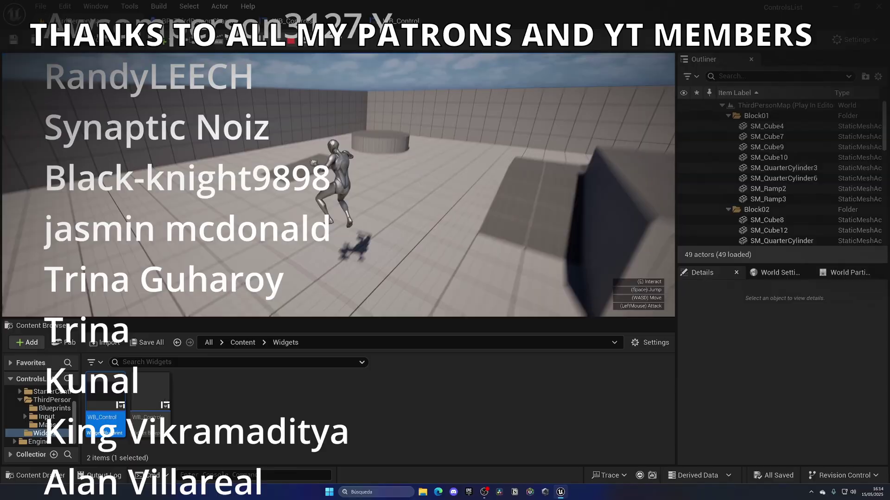
{"action": "key", "text": "w"}
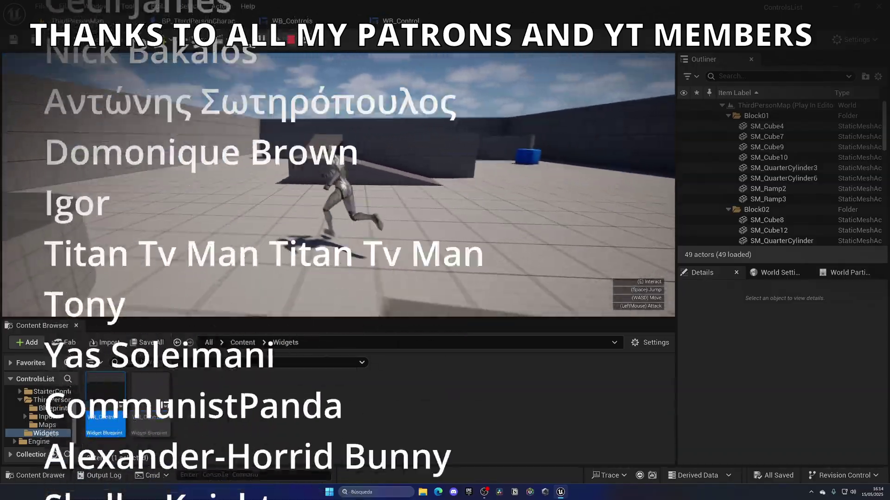